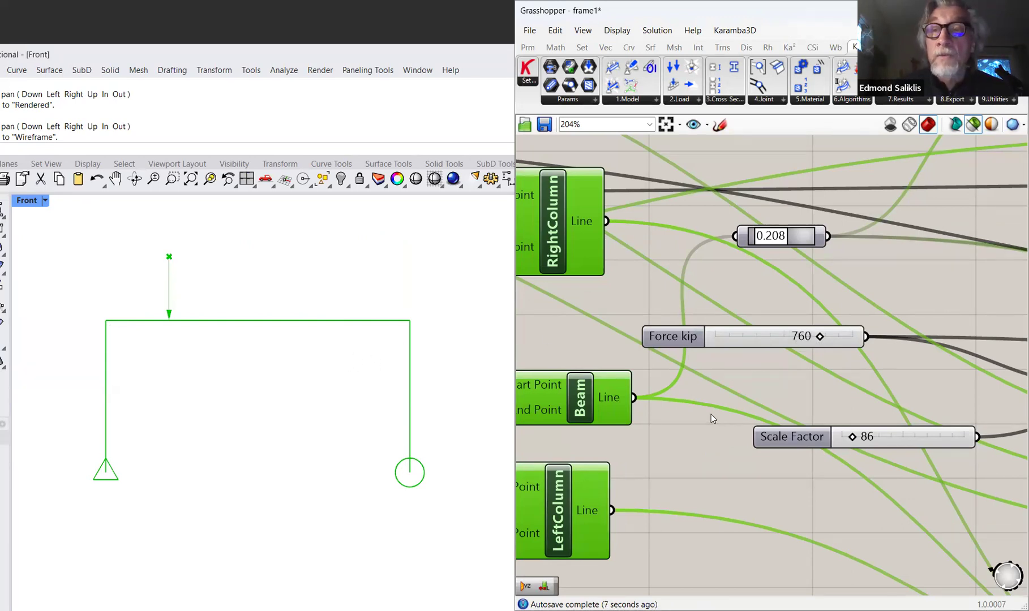
- Set the frame's Span to 48 and its Height to 15
right_click_drag(711, 414, 746, 410)
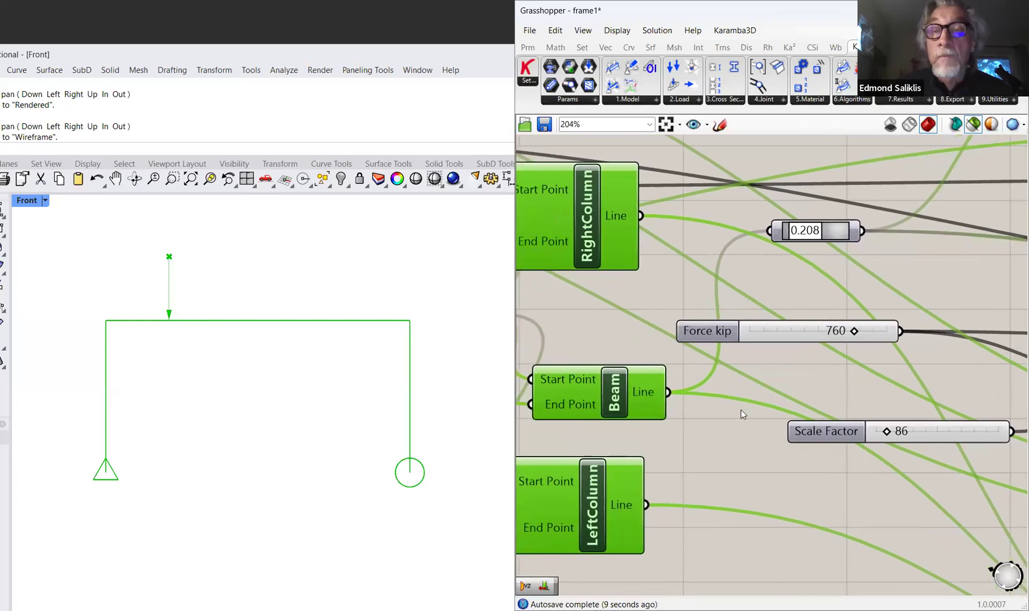
right_click_drag(660, 402, 1018, 404)
right_click_drag(689, 454, 930, 454)
right_click_drag(881, 411, 1028, 425)
right_click_drag(701, 447, 770, 455)
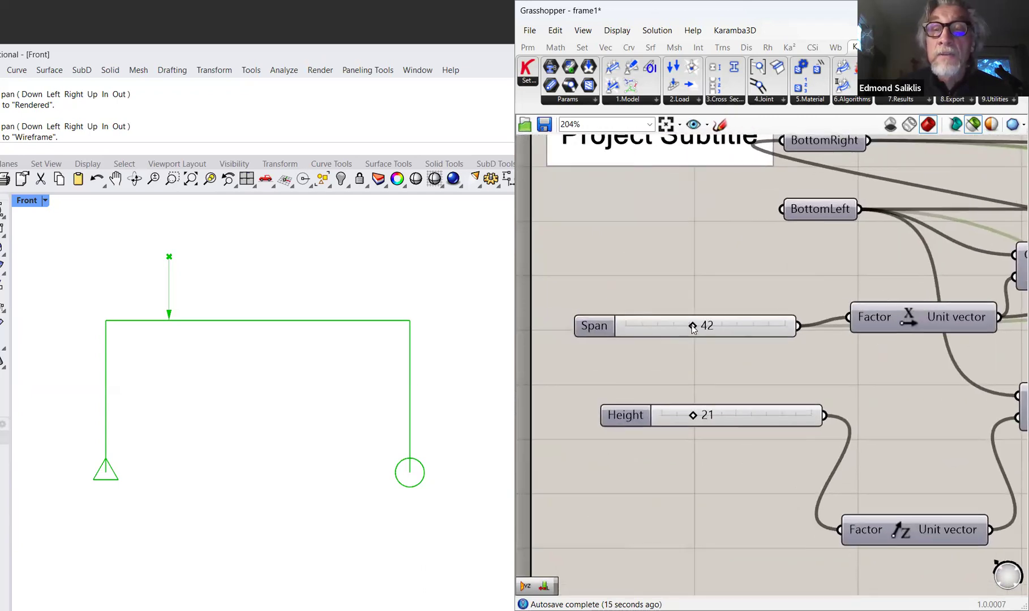
mouse_move(694, 329)
left_click_drag(693, 328, 703, 330)
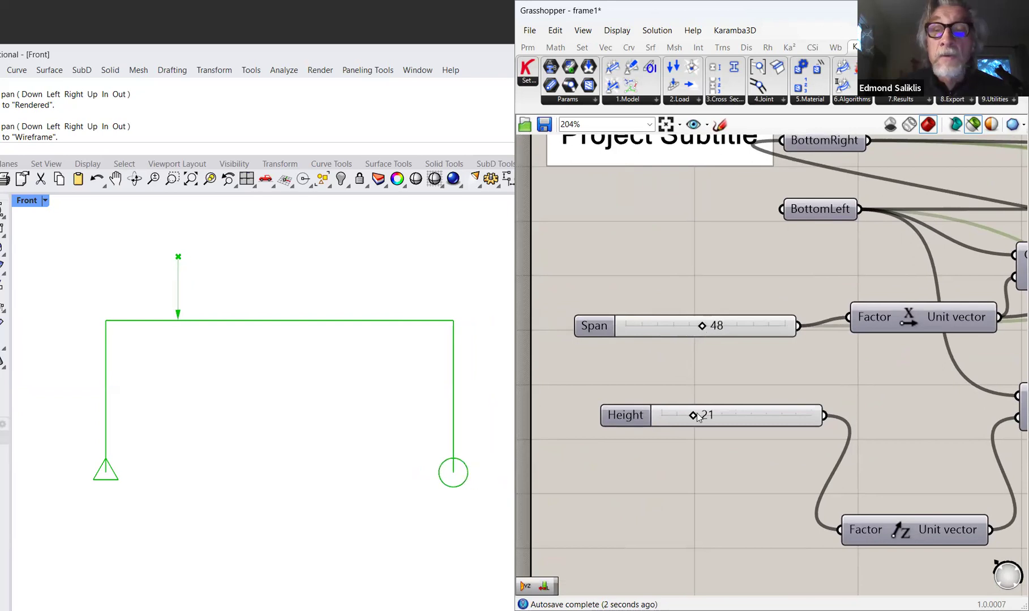
mouse_move(695, 416)
left_click_drag(694, 416, 685, 417)
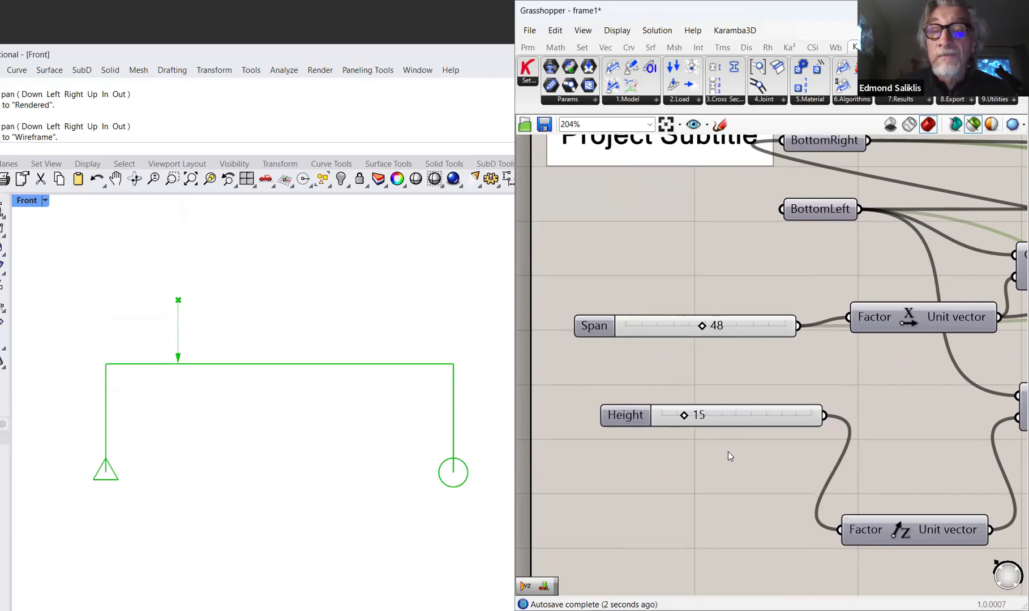
- Examine the unit vector, Move and line components that generate the frame's corner points, columns and beam
right_click_drag(728, 452, 634, 429)
scroll(761, 426, "down", 1)
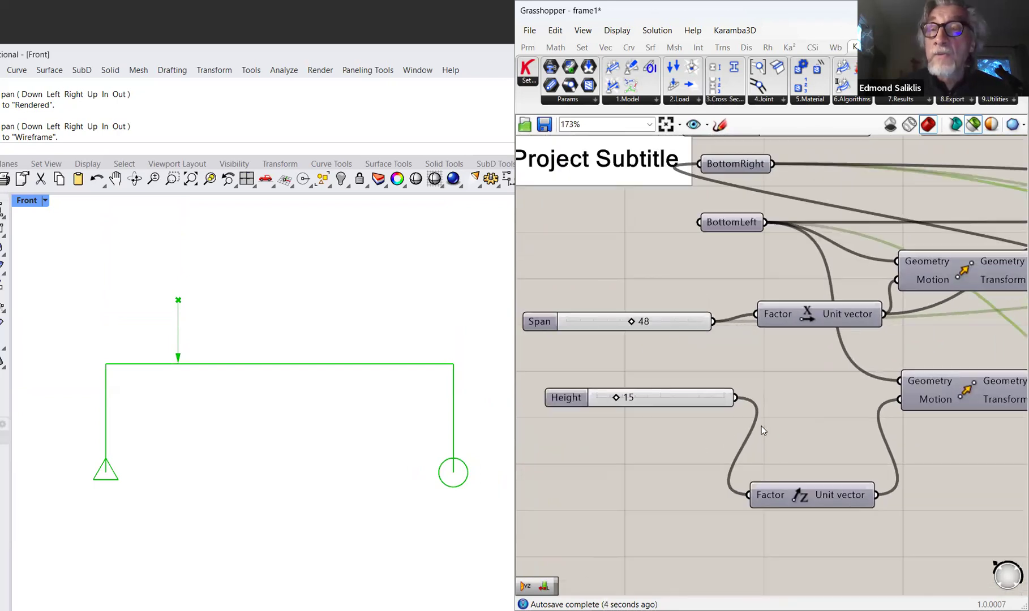
right_click_drag(692, 423, 568, 442)
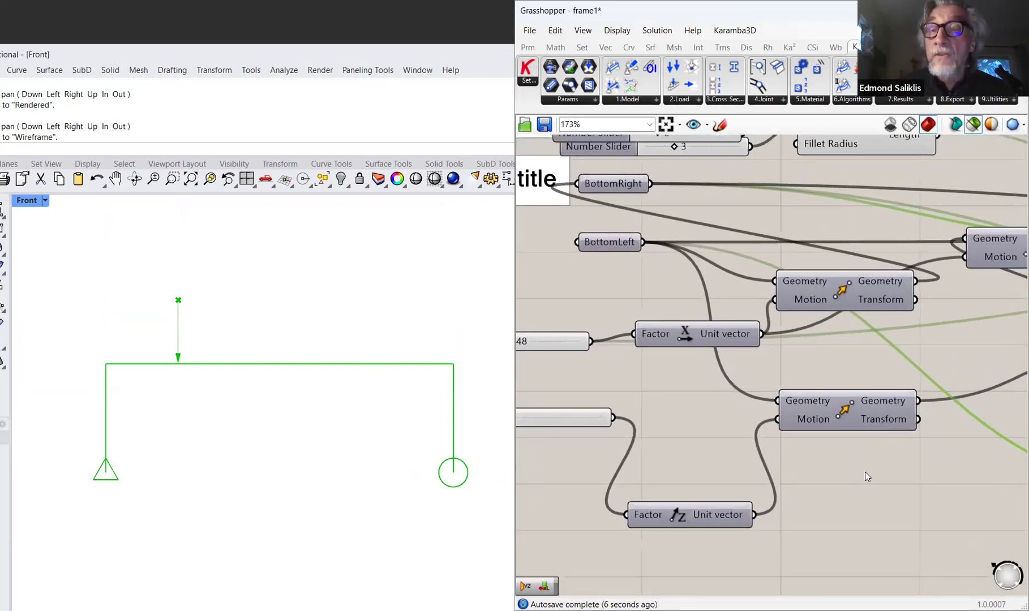
right_click_drag(867, 472, 868, 479)
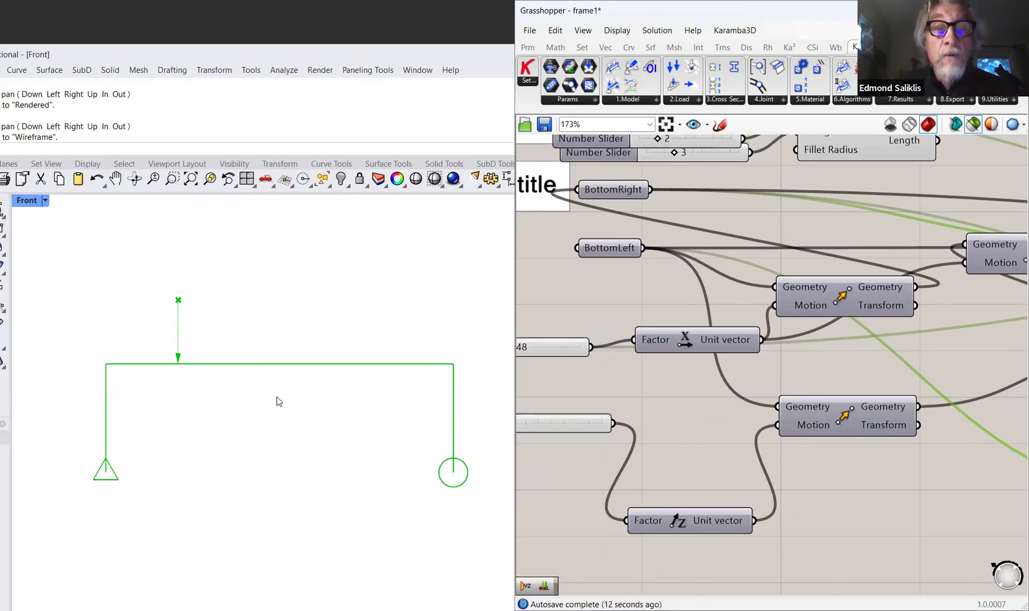
right_click_drag(831, 481, 735, 490)
right_click_drag(883, 491, 769, 502)
right_click_drag(842, 490, 609, 471)
right_click_drag(626, 361, 658, 346)
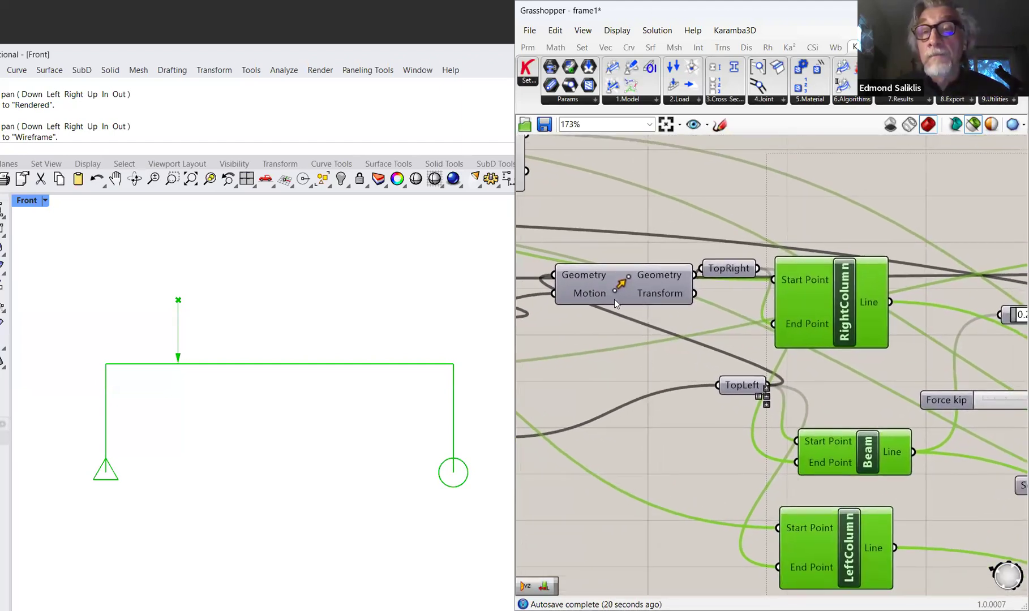
right_click(691, 365)
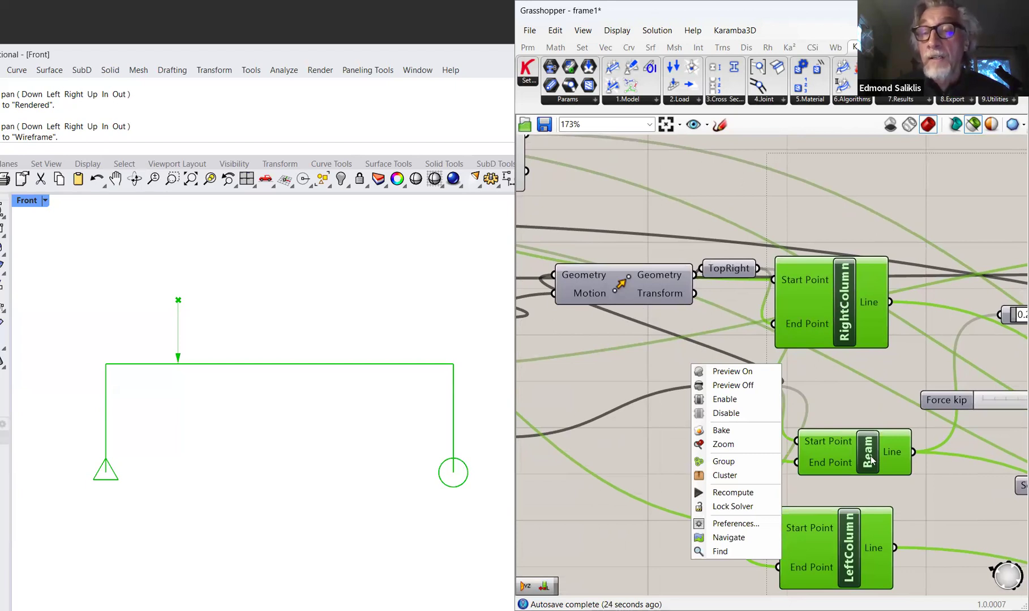
- Follow the definition from the force and scale factor sliders to the Isotrop material component and its Emod and shear modulus inputs
mouse_move(927, 558)
right_mouse_down()
mouse_move(722, 518)
mouse_move(560, 508)
right_mouse_up()
right_click_drag(656, 520, 588, 533)
right_click_drag(640, 502, 593, 511)
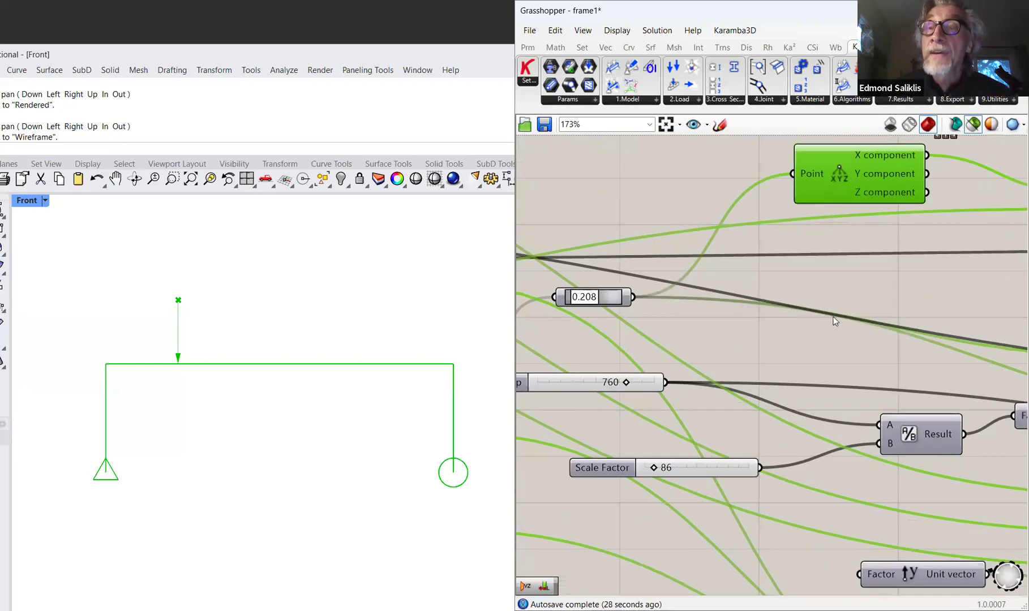
right_click_drag(991, 366, 893, 362)
right_click_drag(942, 516, 524, 479)
right_click_drag(852, 463, 761, 474)
right_click_drag(770, 435, 622, 324)
right_click_drag(740, 455, 677, 326)
scroll(666, 405, "down", 2)
right_click_drag(677, 451, 701, 335)
right_click_drag(778, 460, 900, 484)
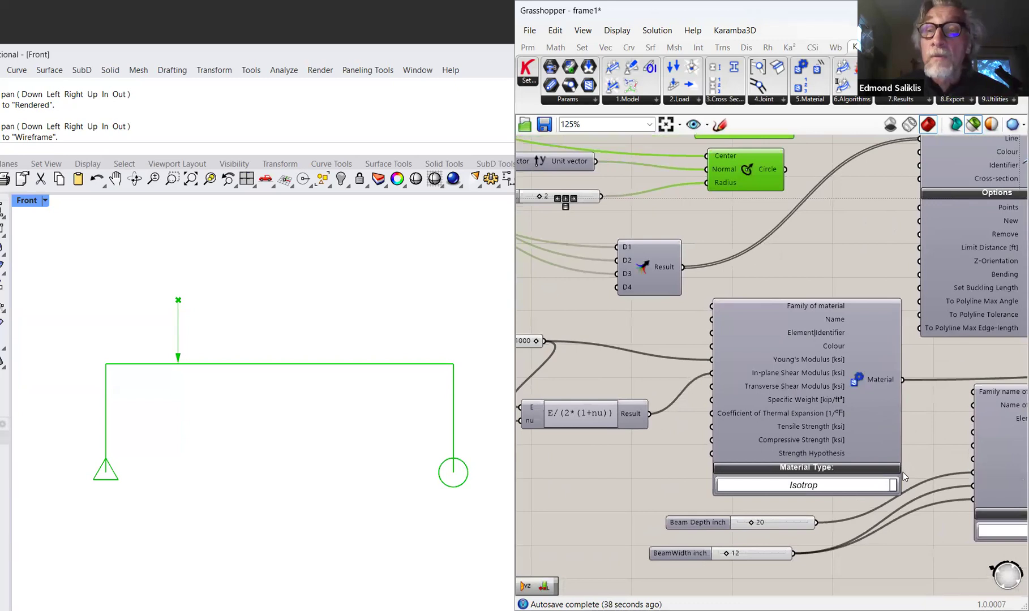
right_click_drag(881, 444, 918, 437)
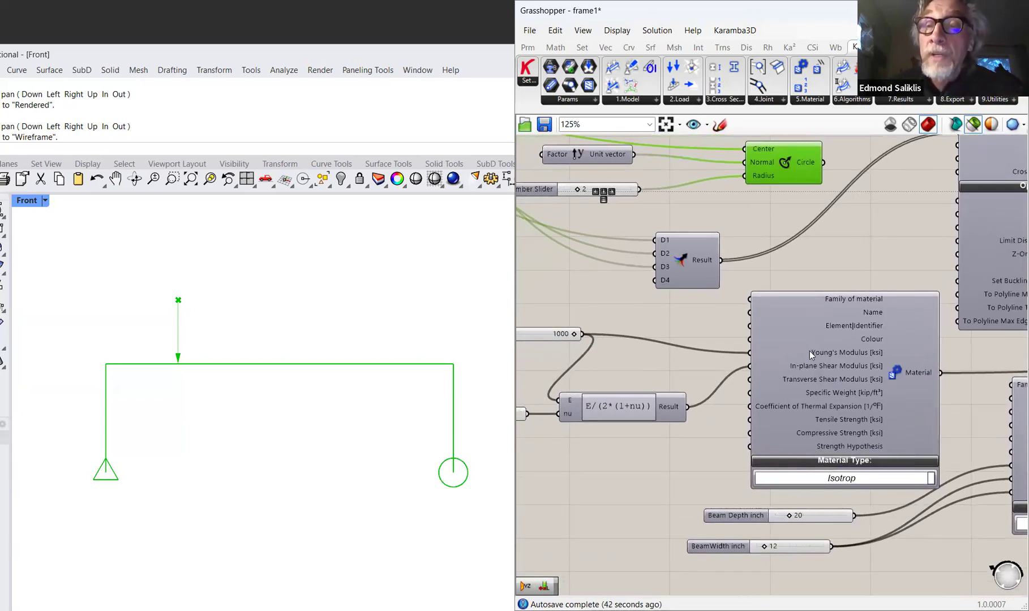
right_click_drag(772, 460, 875, 448)
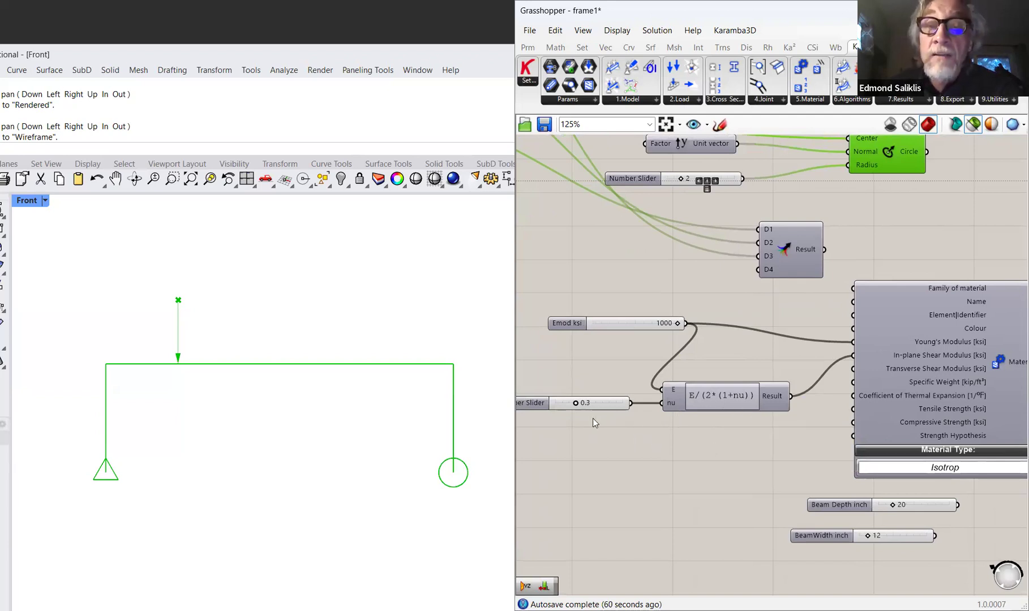
- Examine the Trapezoid cross-section component and the Assemble Model component it feeds
mouse_move(745, 453)
right_mouse_down()
mouse_move(595, 432)
mouse_move(513, 437)
right_mouse_up()
right_click_drag(916, 547, 649, 555)
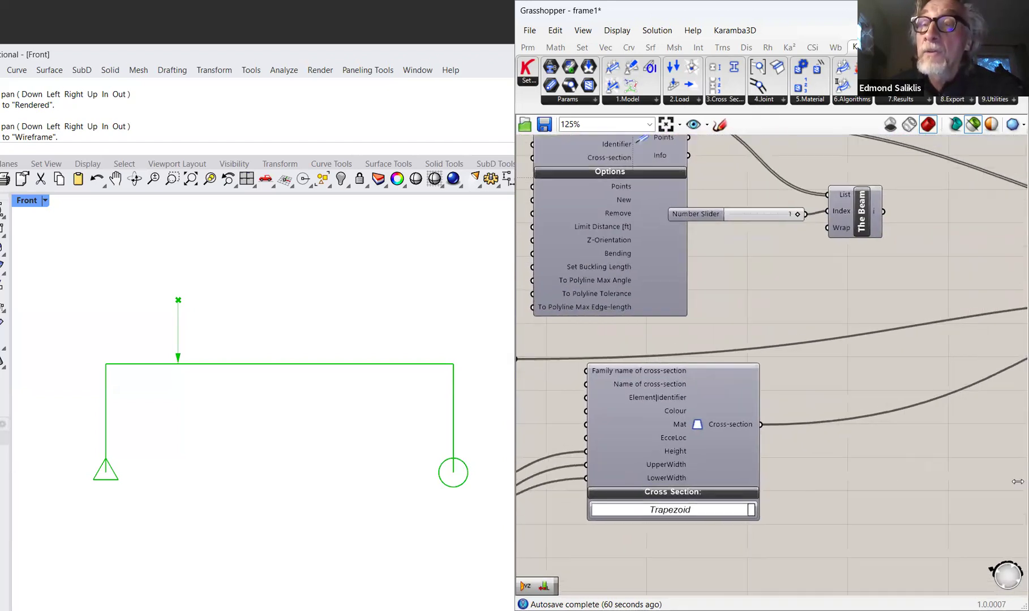
right_click_drag(954, 412, 611, 428)
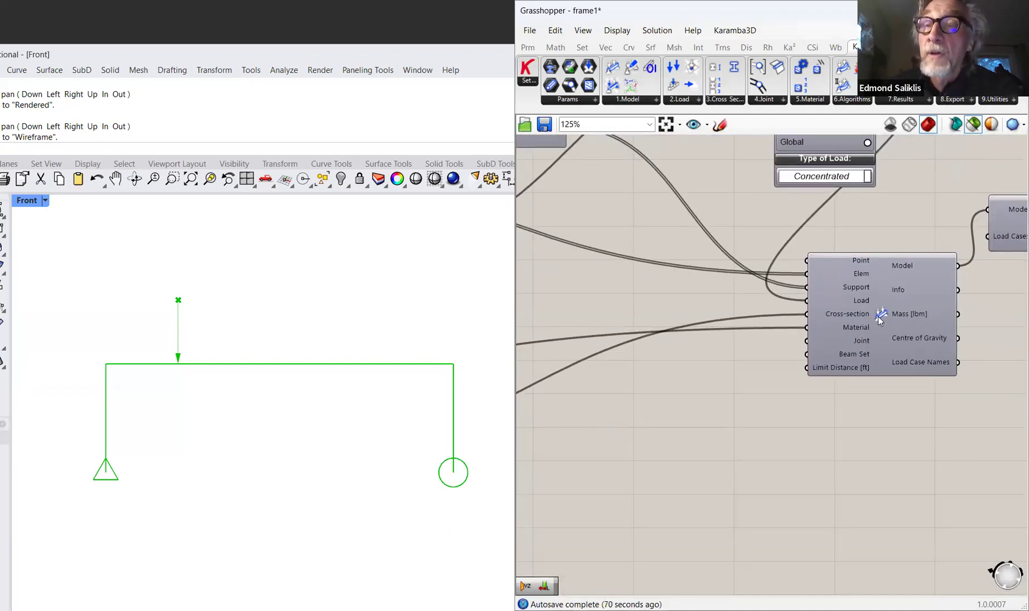
mouse_move(881, 317)
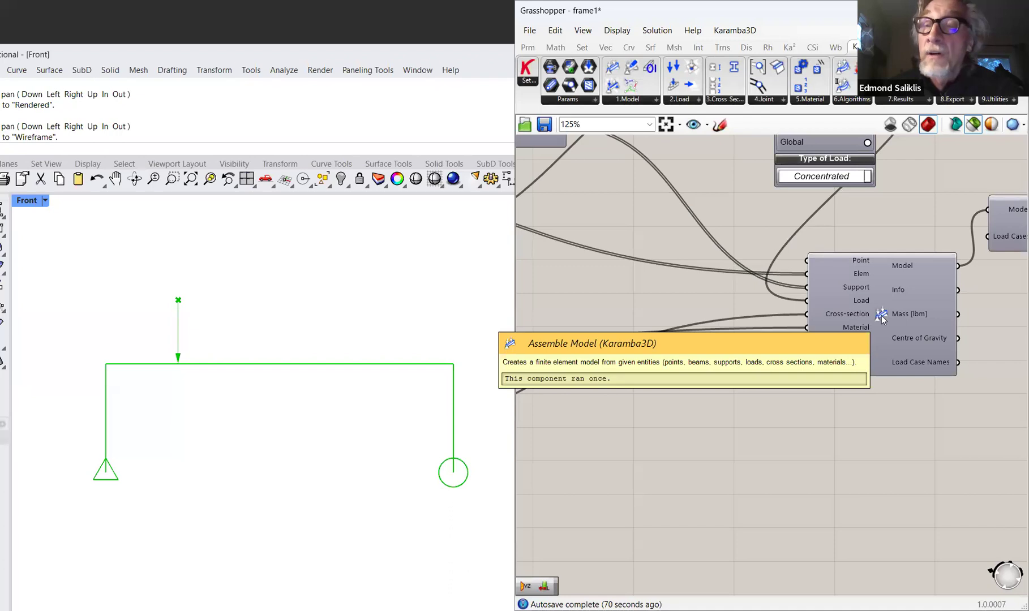
right_click_drag(824, 416, 911, 452)
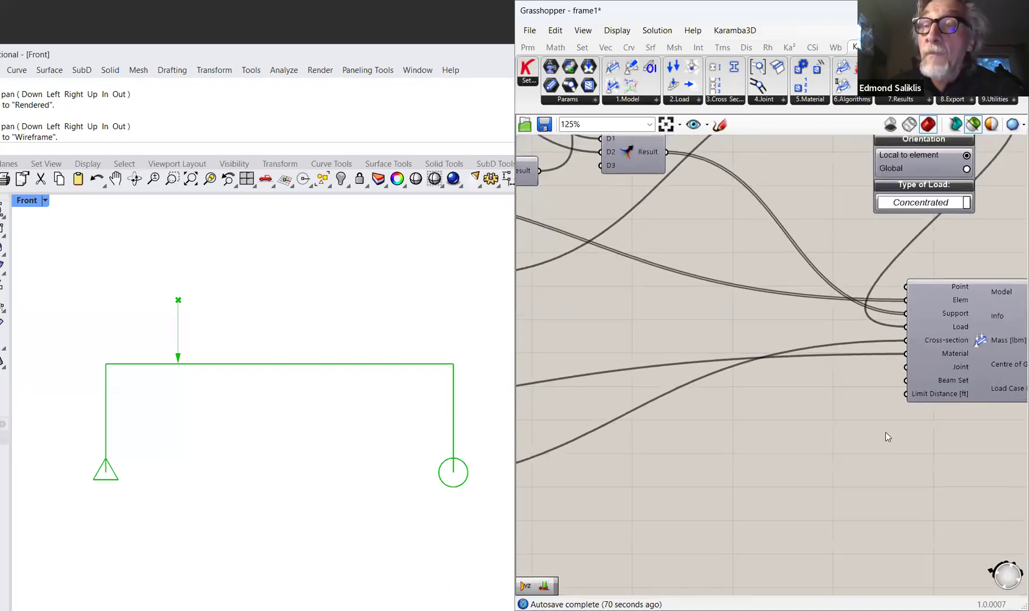
scroll(875, 418, "down", 1)
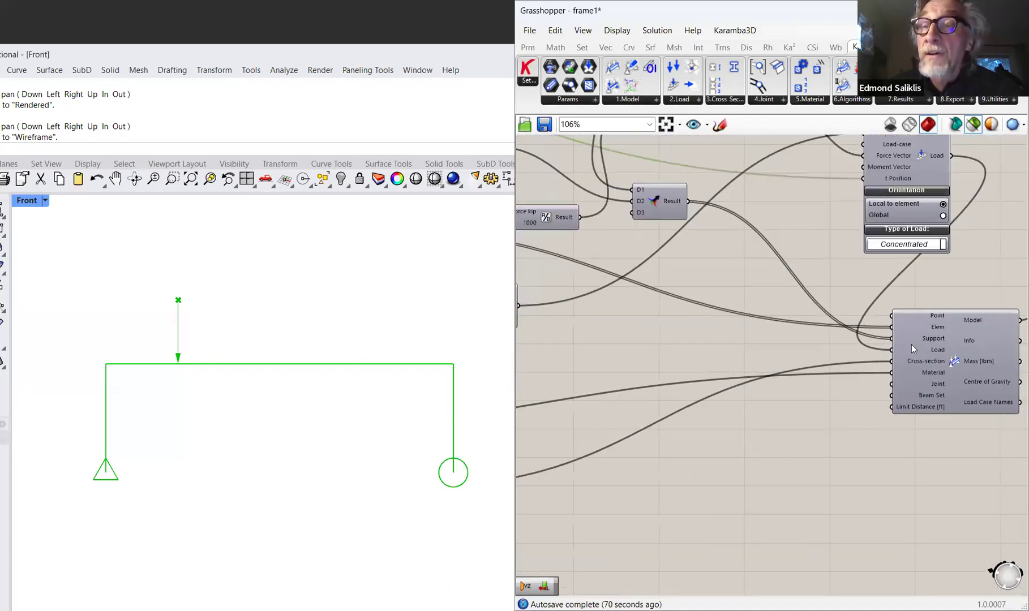
- Trace the Elem input of Assemble Model back to the line-to-beam component and its merged frame lines
right_click_drag(804, 428, 903, 456)
right_click_drag(771, 395, 1025, 395)
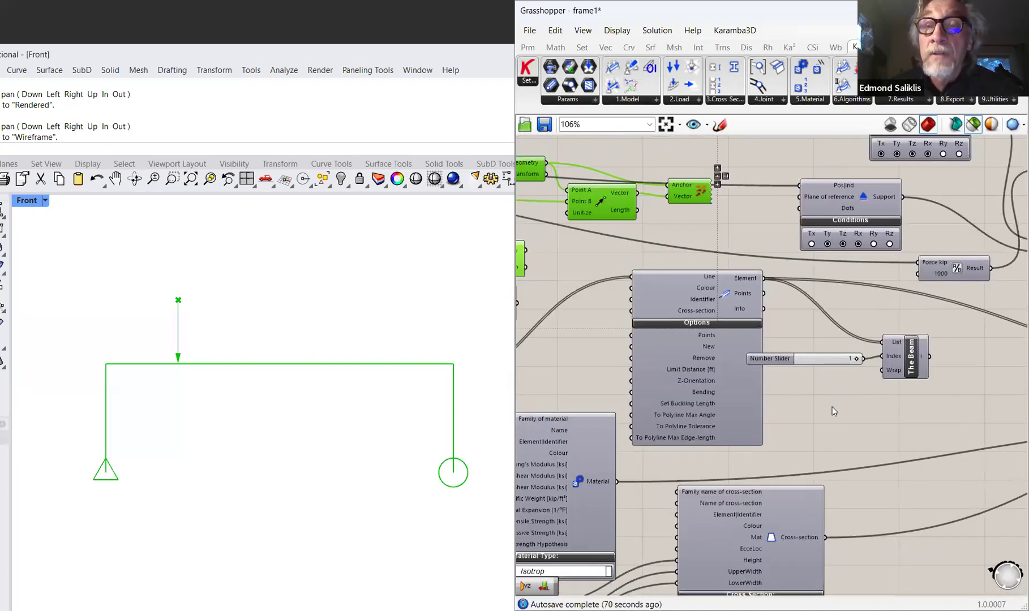
right_click_drag(854, 411, 896, 409)
right_click_drag(518, 378, 680, 343)
mouse_move(584, 409)
right_mouse_down()
mouse_move(738, 410)
mouse_move(574, 407)
right_mouse_up()
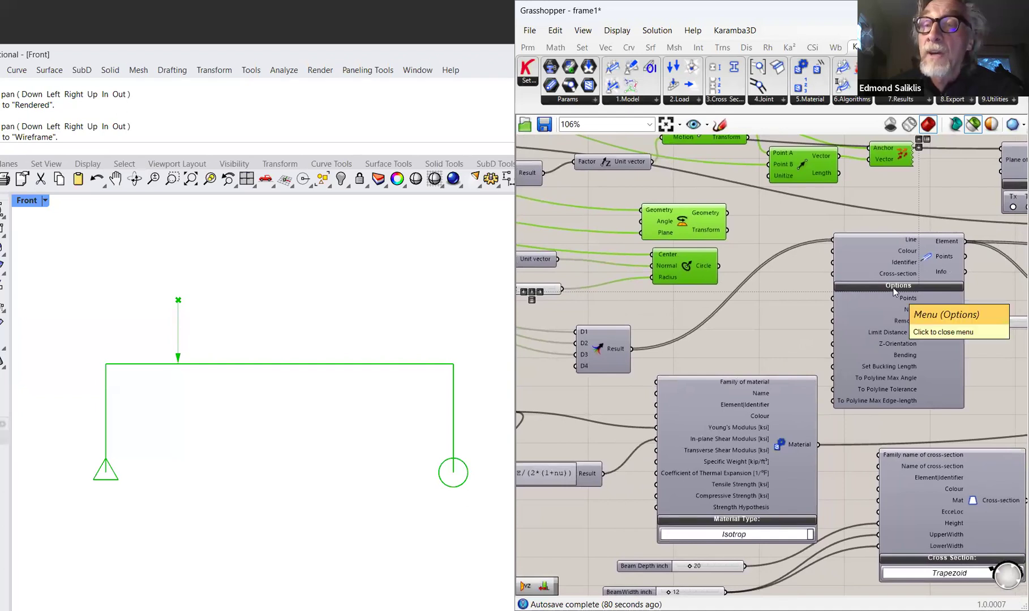
scroll(893, 287, "up", 3)
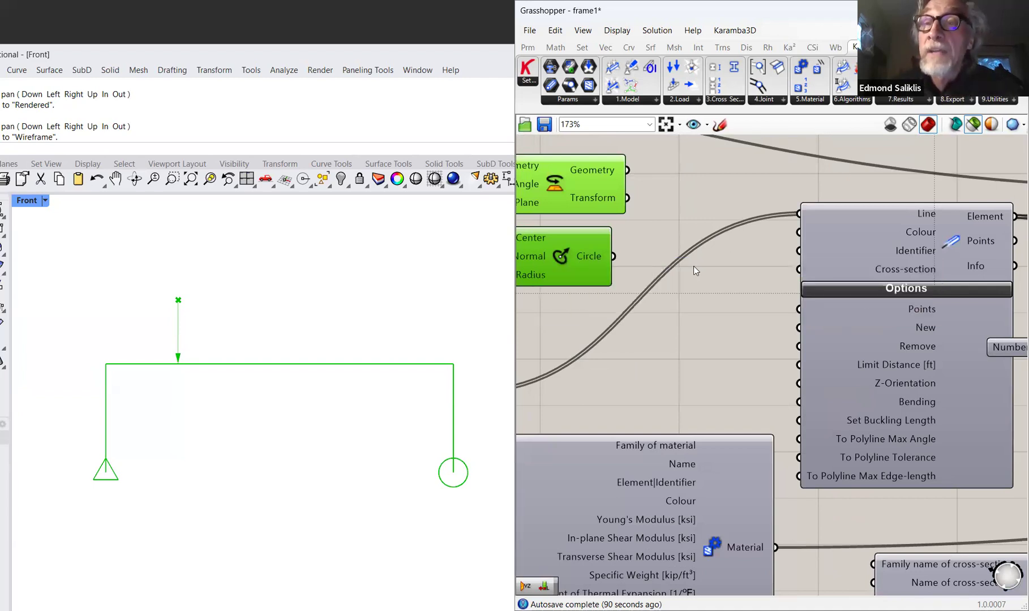
right_click_drag(702, 333, 613, 322)
- Locate the two support components and trace their positions back to the BottomLeft and BottomRight points
right_click_drag(965, 391, 339, 349)
right_click_drag(799, 360, 710, 434)
scroll(771, 347, "down", 1)
right_click_drag(798, 368, 930, 429)
right_click_drag(845, 193, 872, 293)
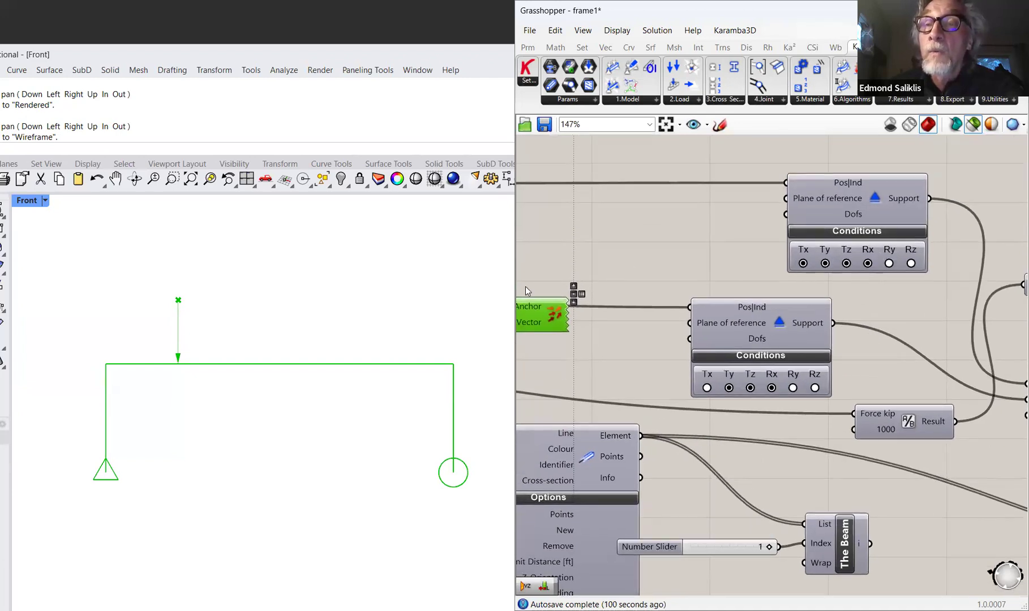
right_click_drag(681, 236, 799, 241)
scroll(769, 239, "down", 1)
right_click_drag(727, 241, 1028, 258)
right_click_drag(550, 267, 944, 279)
right_click_drag(538, 288, 820, 288)
right_click_drag(722, 310, 1015, 316)
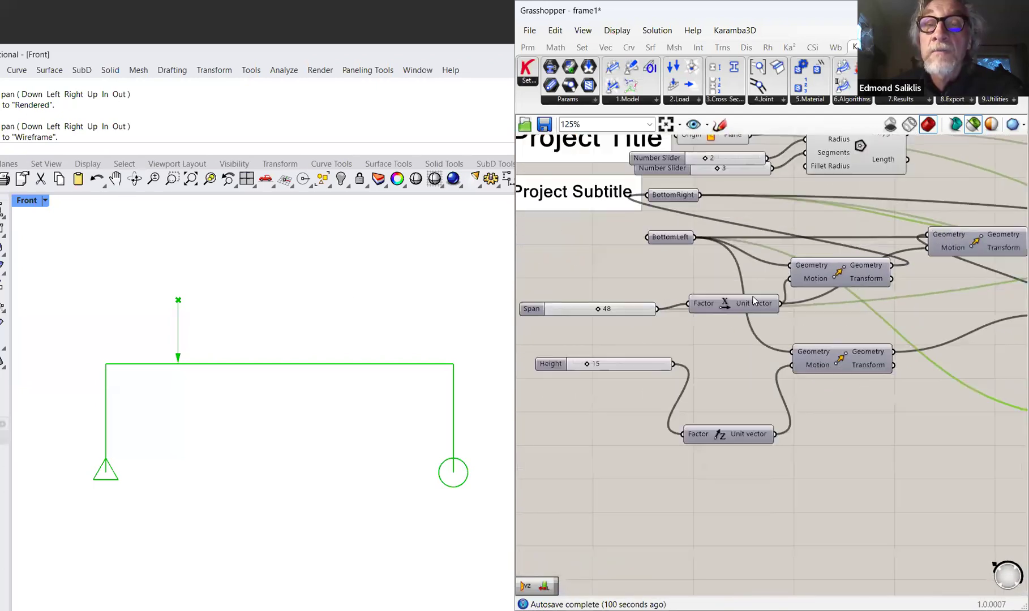
right_click_drag(687, 256, 694, 310)
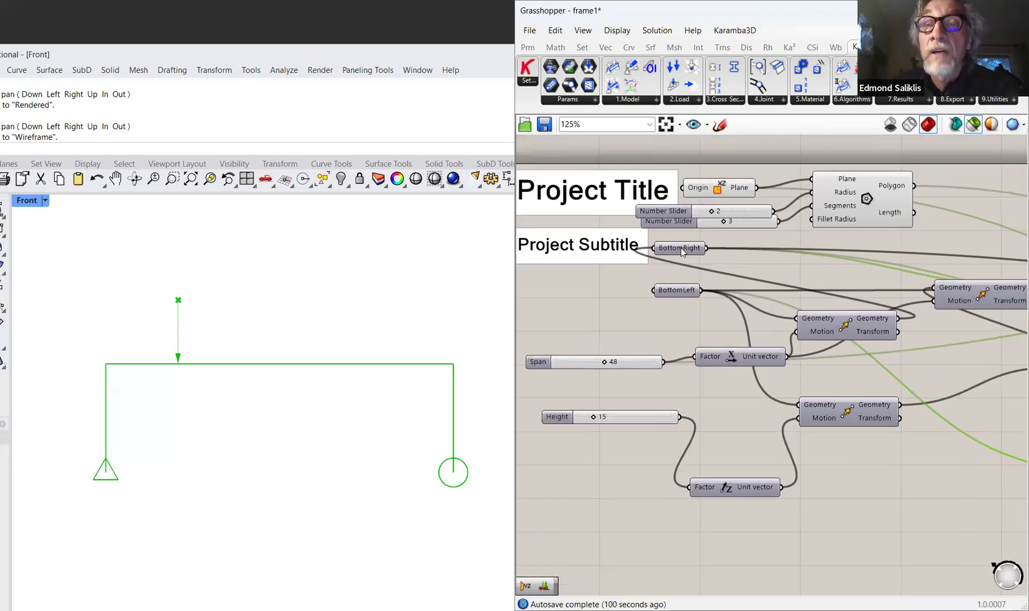
scroll(681, 247, "up", 1)
scroll(702, 288, "down", 1)
- Review the translation and rotation conditions on the two support components
mouse_move(931, 388)
right_mouse_down()
mouse_move(645, 371)
mouse_move(901, 391)
mouse_move(721, 377)
right_mouse_up()
right_click_drag(929, 287, 651, 278)
right_click_drag(965, 275, 634, 264)
right_click_drag(1016, 284, 808, 273)
right_click_drag(874, 279, 788, 288)
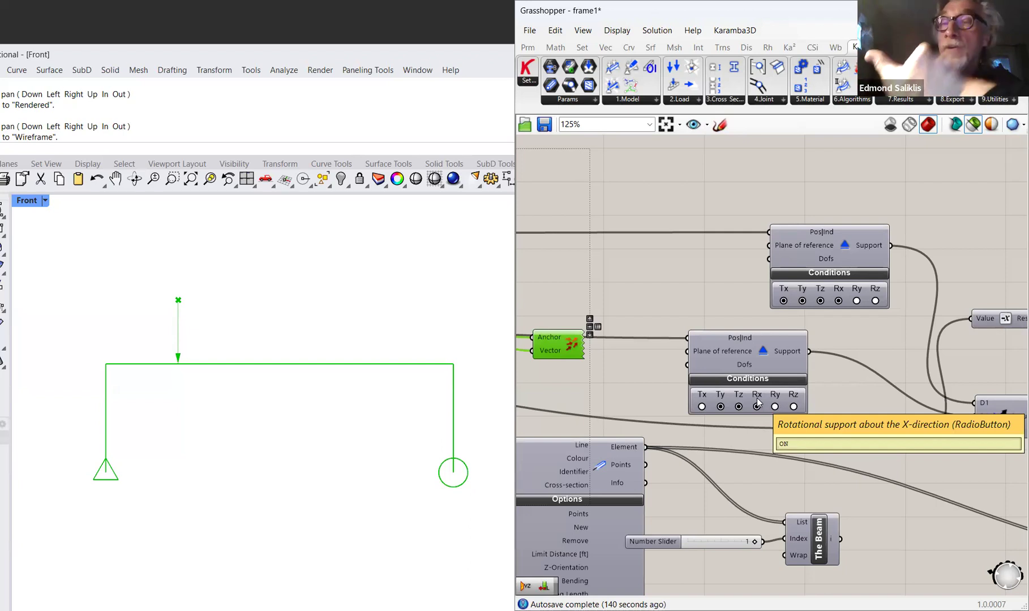
- Examine how the negated force and Z unit vector feed the Concentrated beam load and the Assemble Model component
right_click_drag(999, 465, 610, 351)
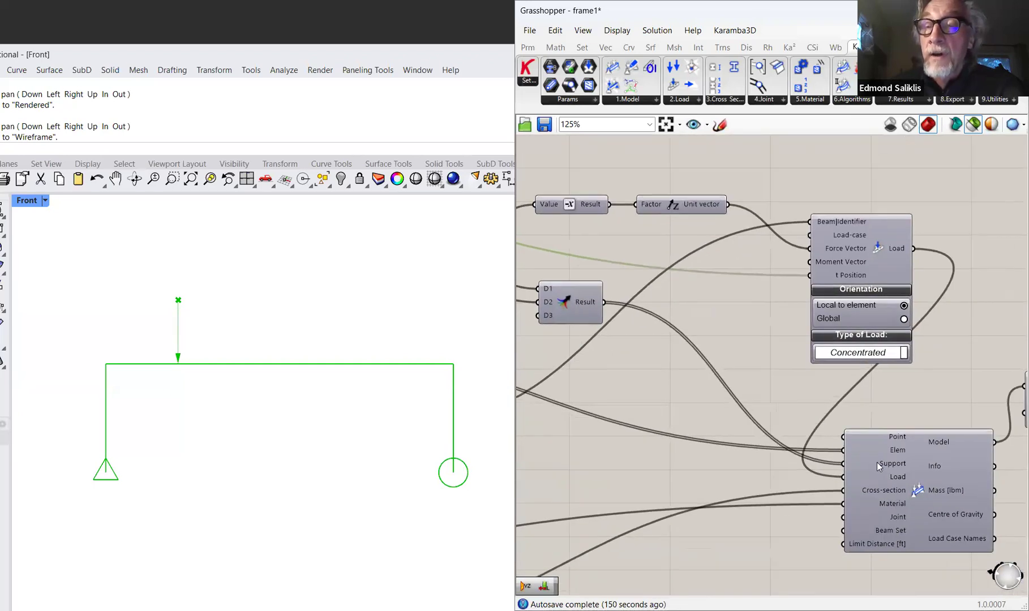
mouse_move(890, 468)
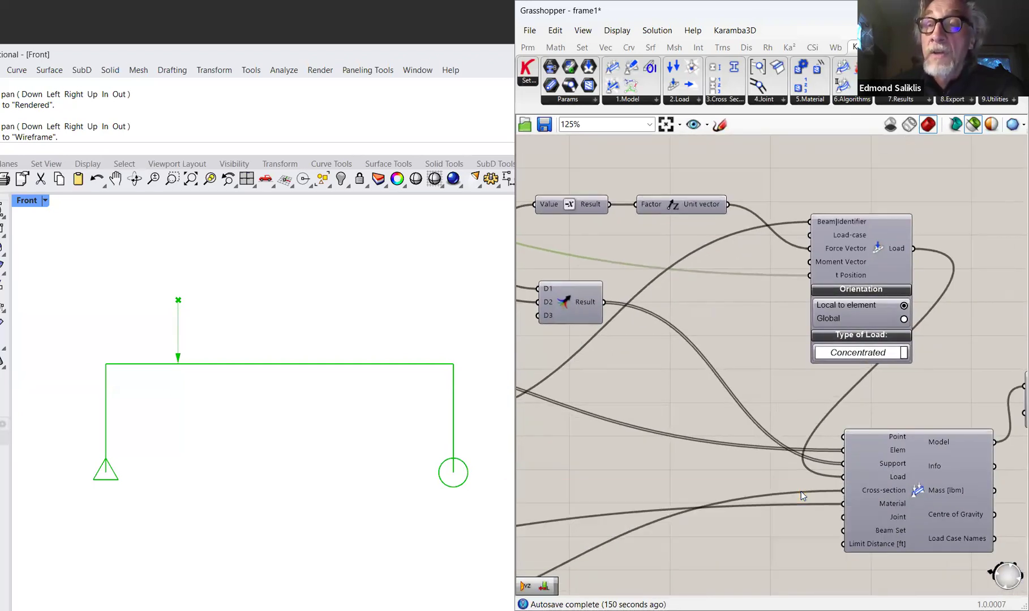
right_click_drag(695, 381, 757, 385)
right_click_drag(689, 215, 740, 238)
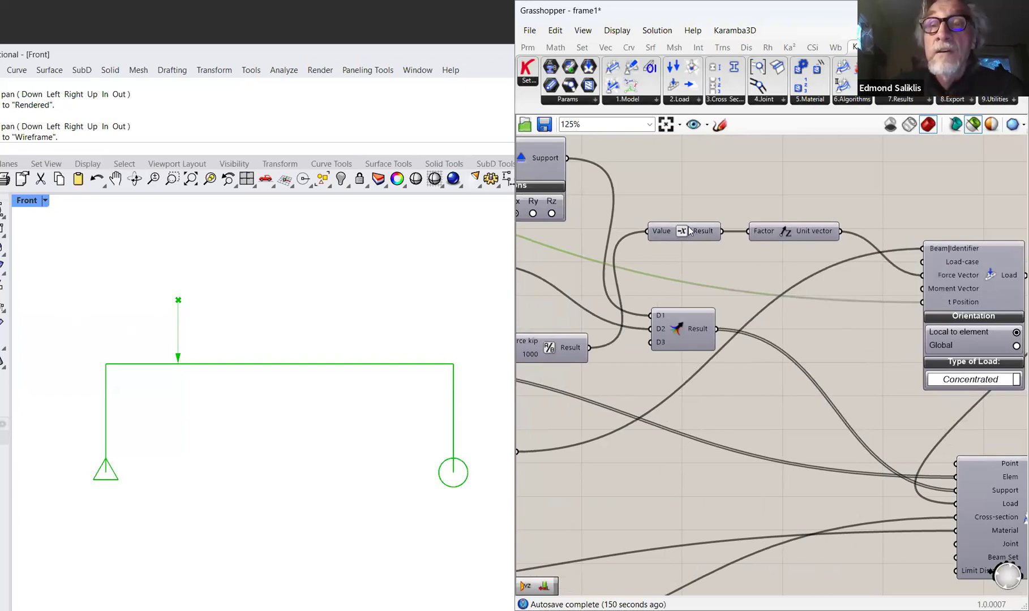
scroll(689, 256, "up", 2)
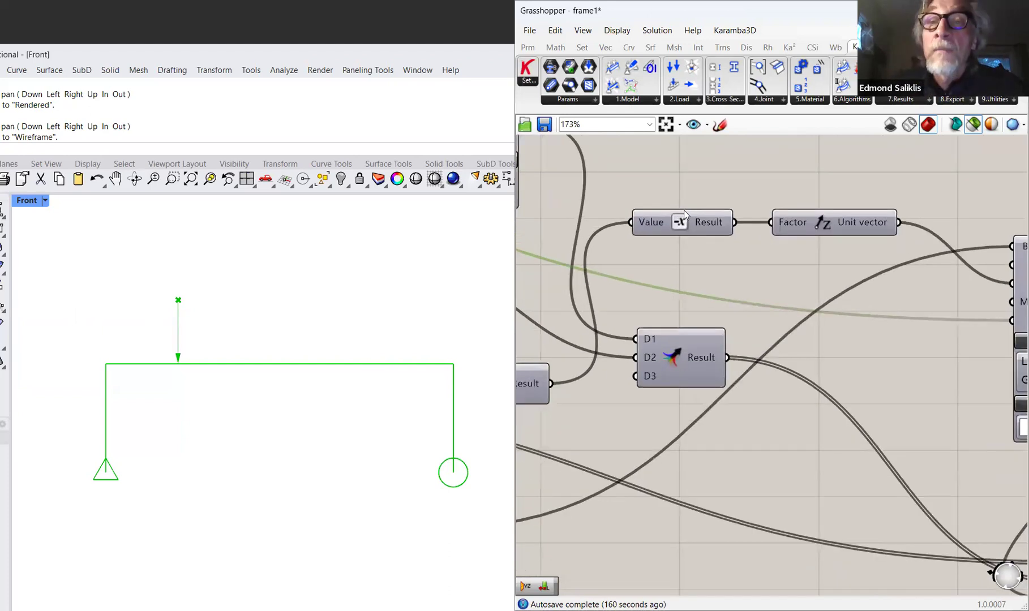
right_click_drag(767, 281, 569, 242)
right_click_drag(729, 301, 597, 289)
right_click_drag(638, 314, 582, 230)
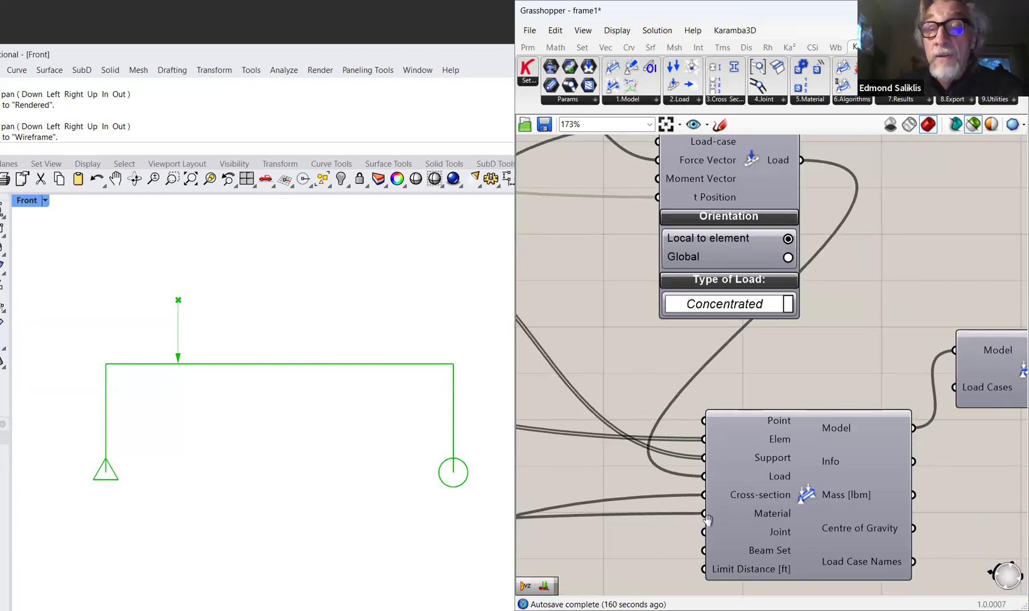
- Trace the model's cross-section and material inputs back to the beam depth, beam width and Emod sliders
right_click_drag(703, 516, 824, 432)
right_click_drag(674, 502, 908, 461)
right_click_drag(646, 489, 817, 449)
scroll(816, 449, "down", 2)
right_click_drag(703, 509, 1025, 464)
right_click_drag(737, 537, 814, 513)
right_click_drag(751, 506, 833, 494)
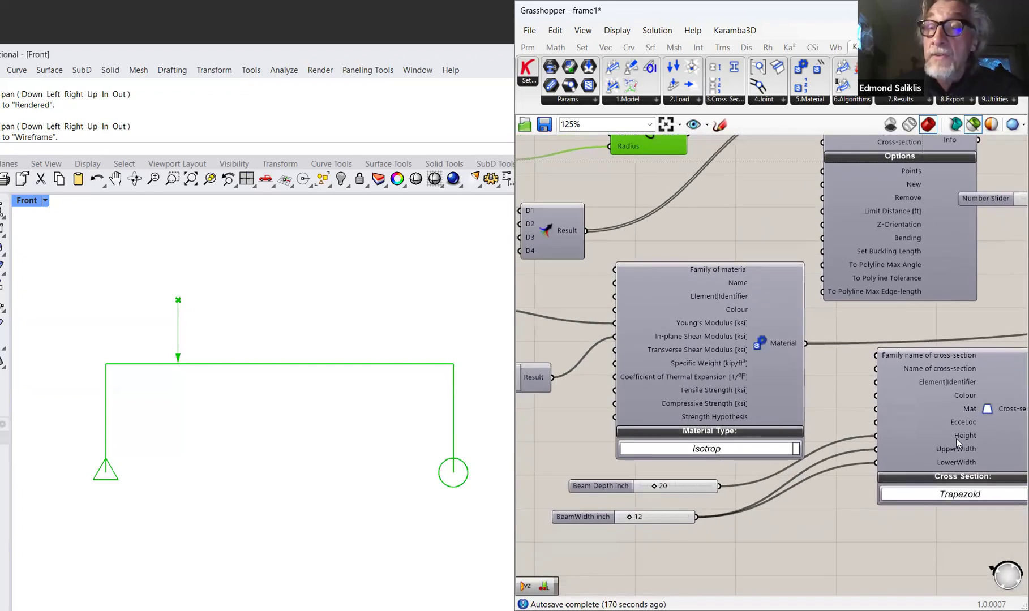
mouse_move(961, 438)
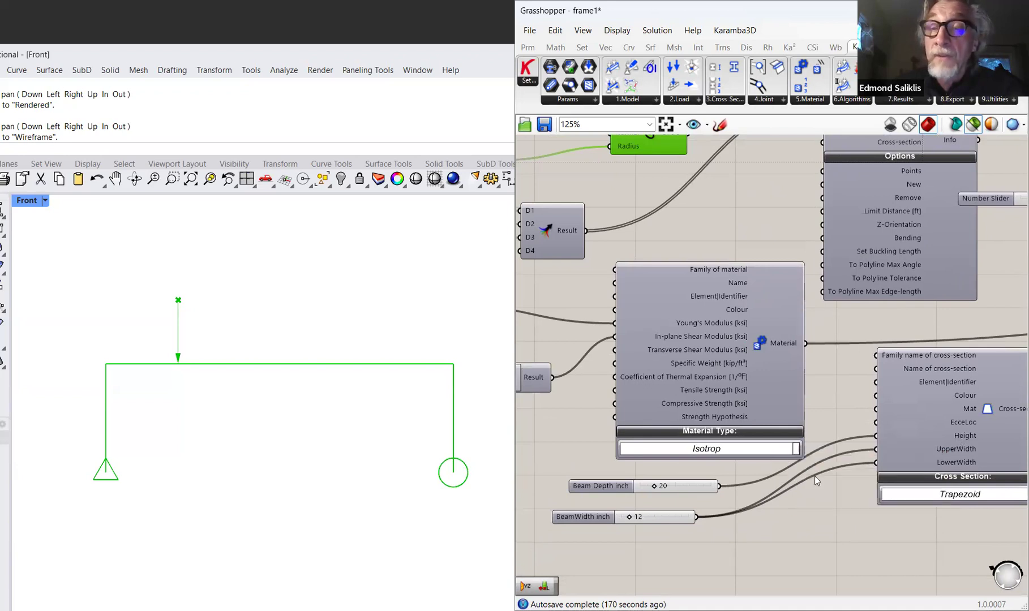
scroll(867, 486, "up", 4)
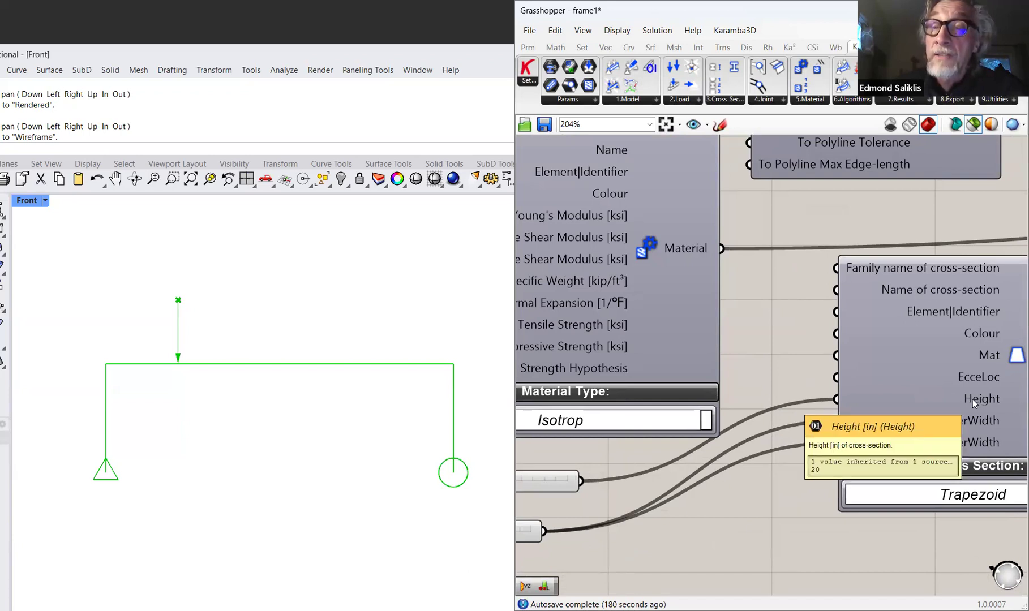
mouse_move(974, 420)
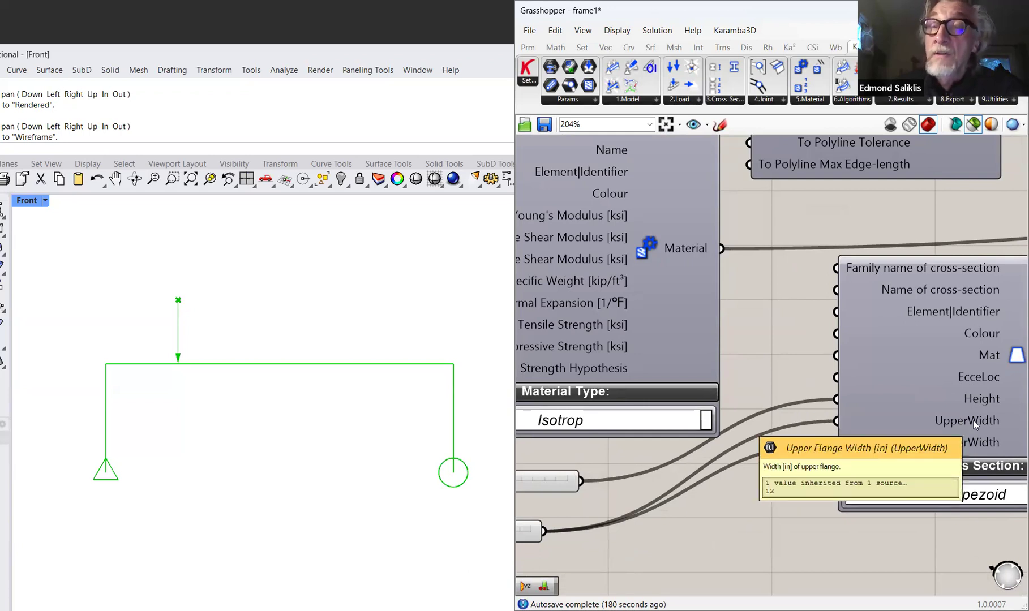
scroll(903, 433, "down", 3)
right_click_drag(537, 383, 775, 433)
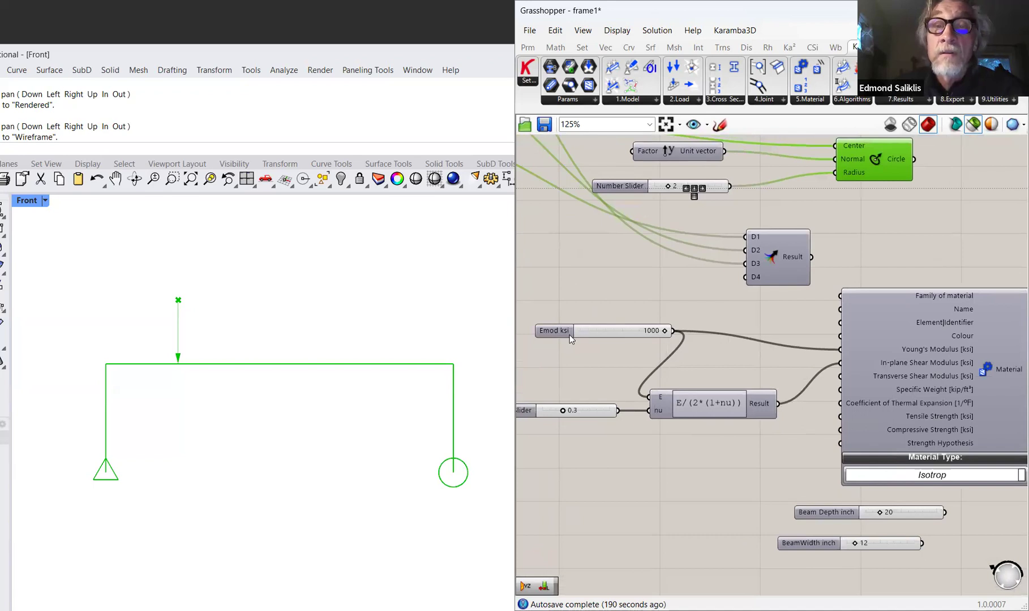
- Follow the material wires through the assembled model to the analysis component and inspect its Maximum Displacement output
mouse_move(566, 334)
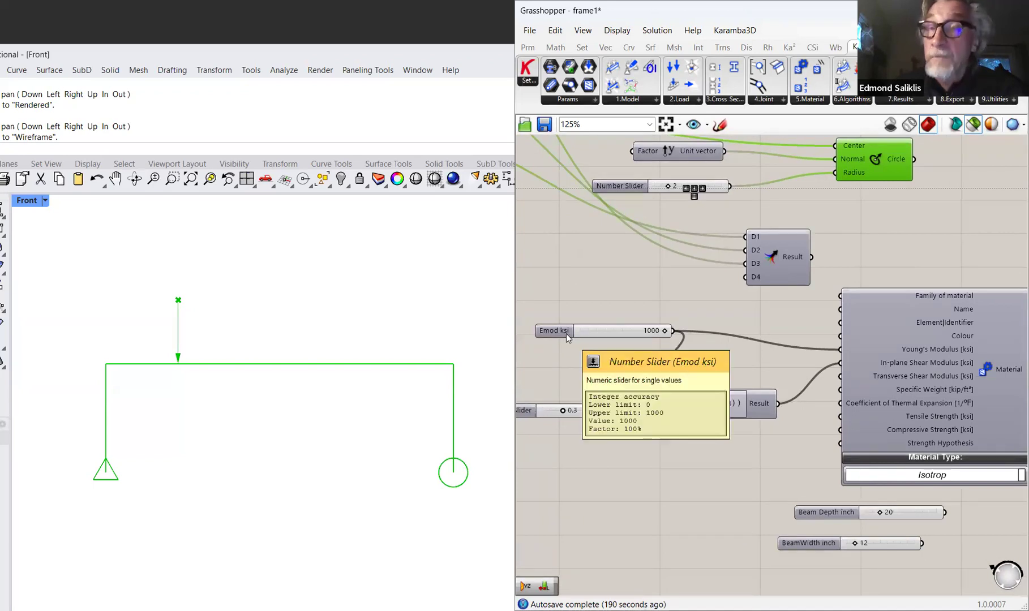
right_click_drag(992, 321, 795, 349)
right_click_drag(867, 366, 697, 350)
right_click_drag(974, 317, 728, 321)
right_click_drag(934, 327, 737, 332)
scroll(748, 330, "down", 1)
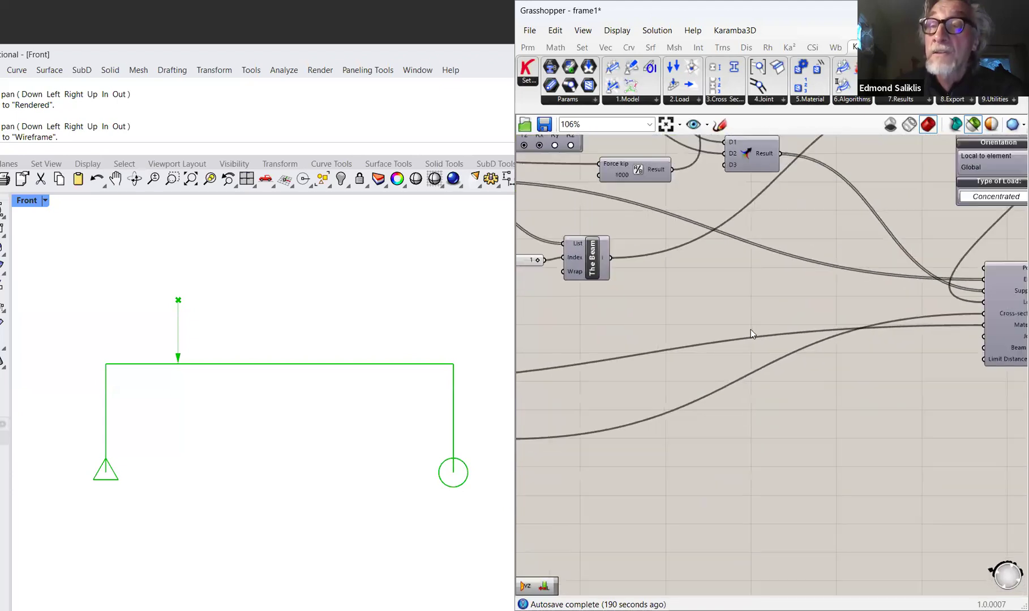
right_click_drag(820, 372, 668, 358)
right_click_drag(714, 388, 512, 409)
right_click_drag(814, 316, 721, 337)
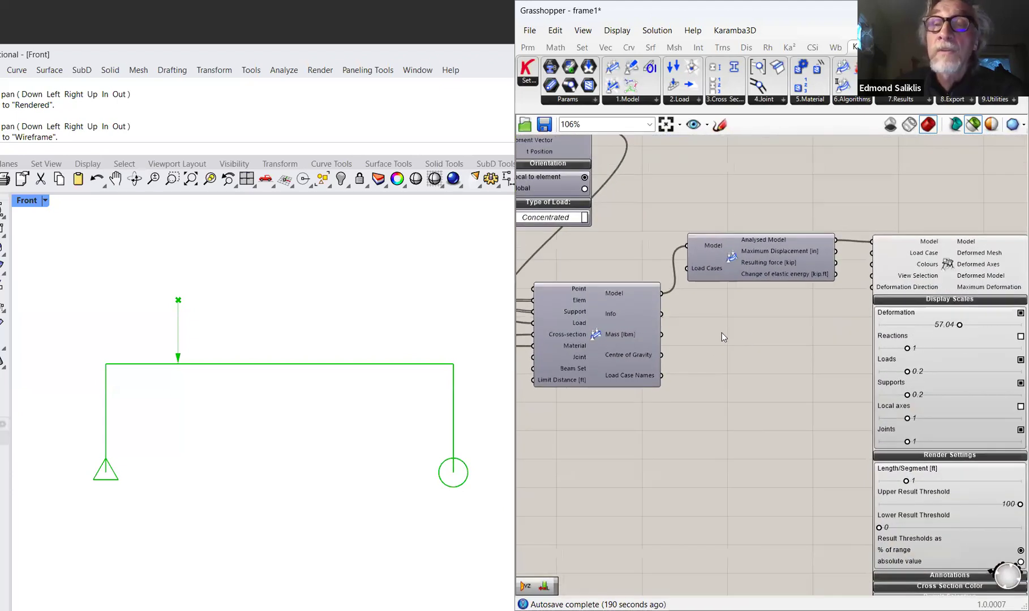
left_click(749, 264)
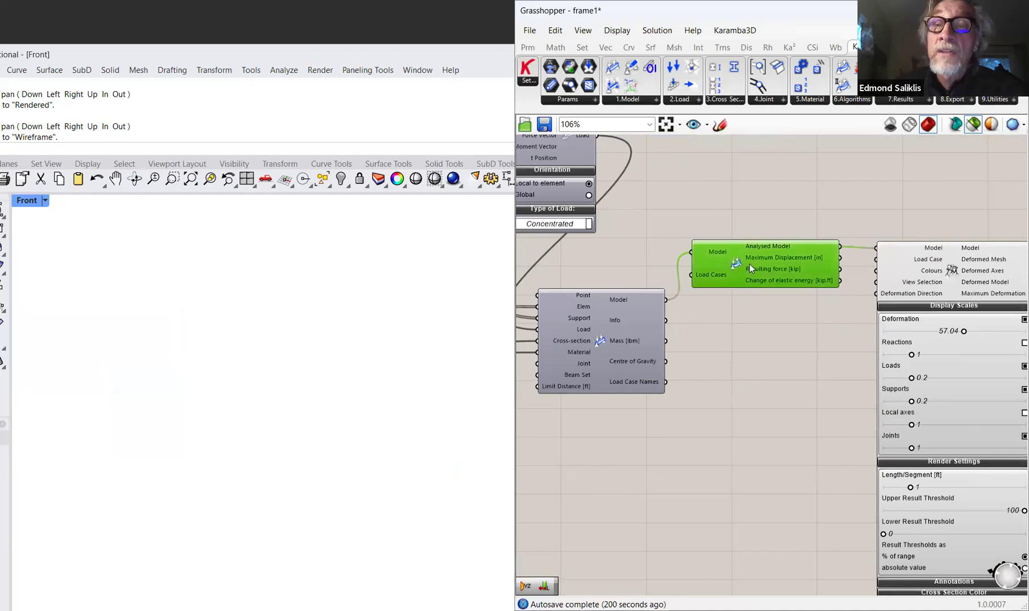
right_click_drag(808, 306, 654, 256)
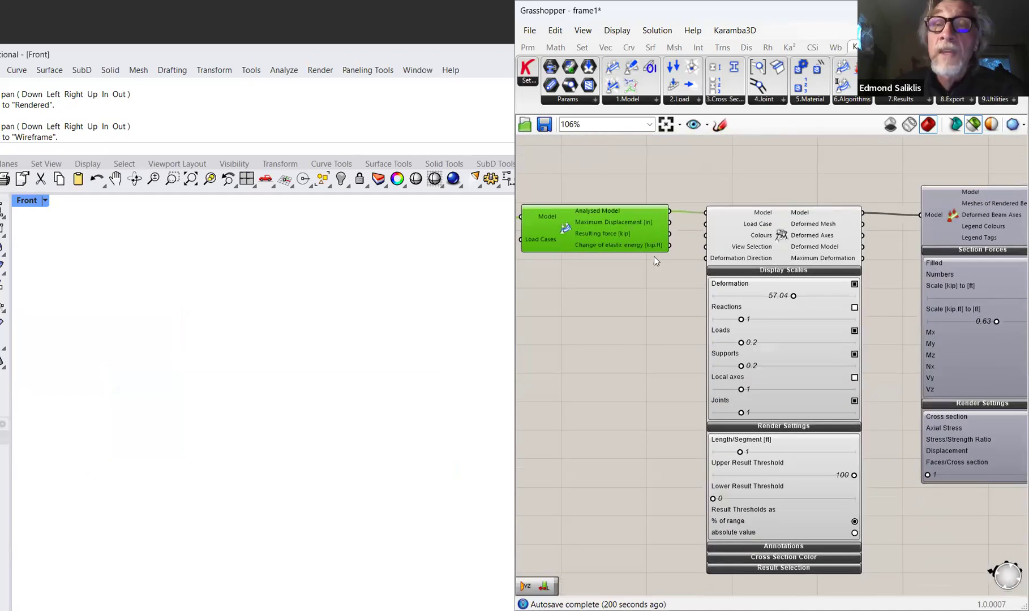
mouse_move(631, 223)
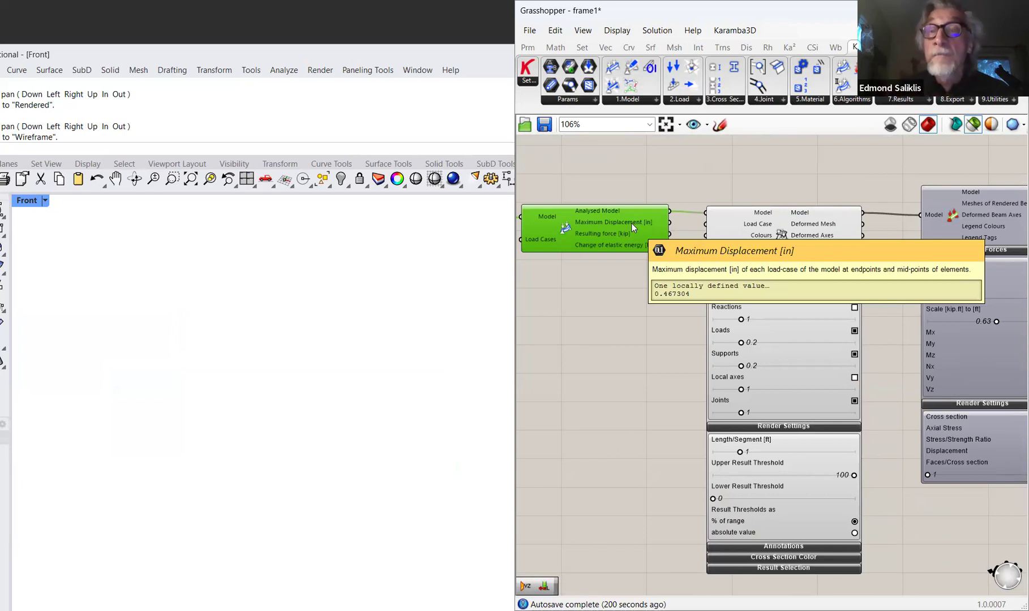
- Display the deformed frame from the model view component and set the load position along the beam to 0.693
left_click(792, 248)
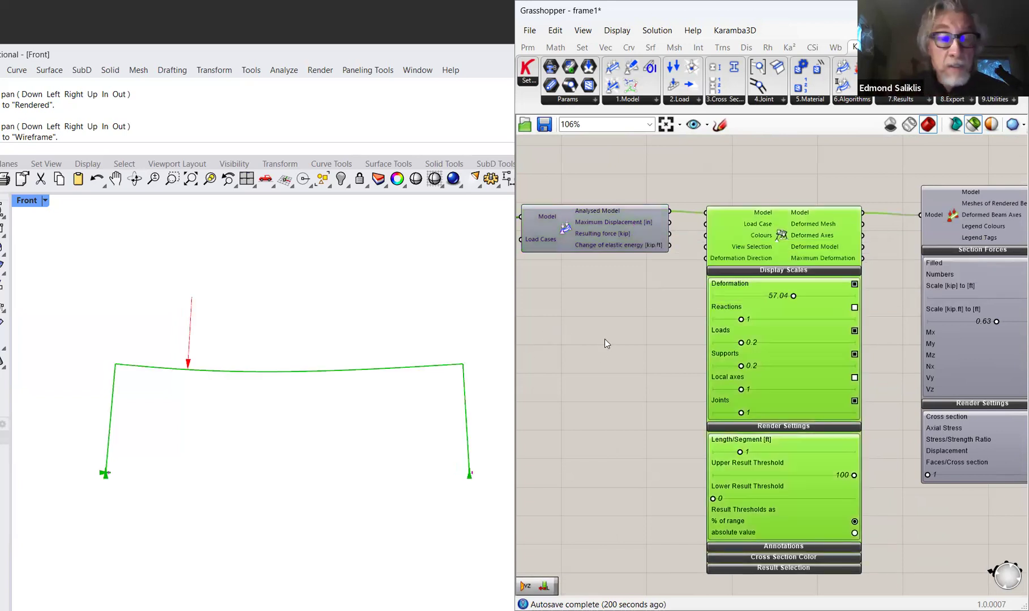
right_click_drag(591, 339, 727, 397)
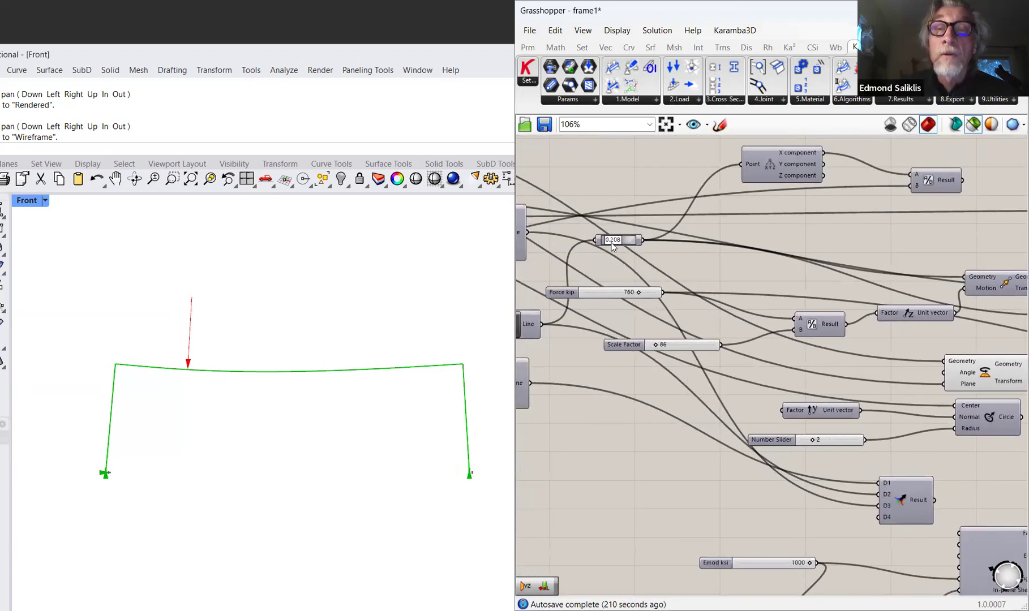
scroll(611, 246, "up", 4)
mouse_move(612, 241)
left_mouse_down()
mouse_move(627, 238)
mouse_move(600, 244)
mouse_move(626, 242)
left_mouse_up()
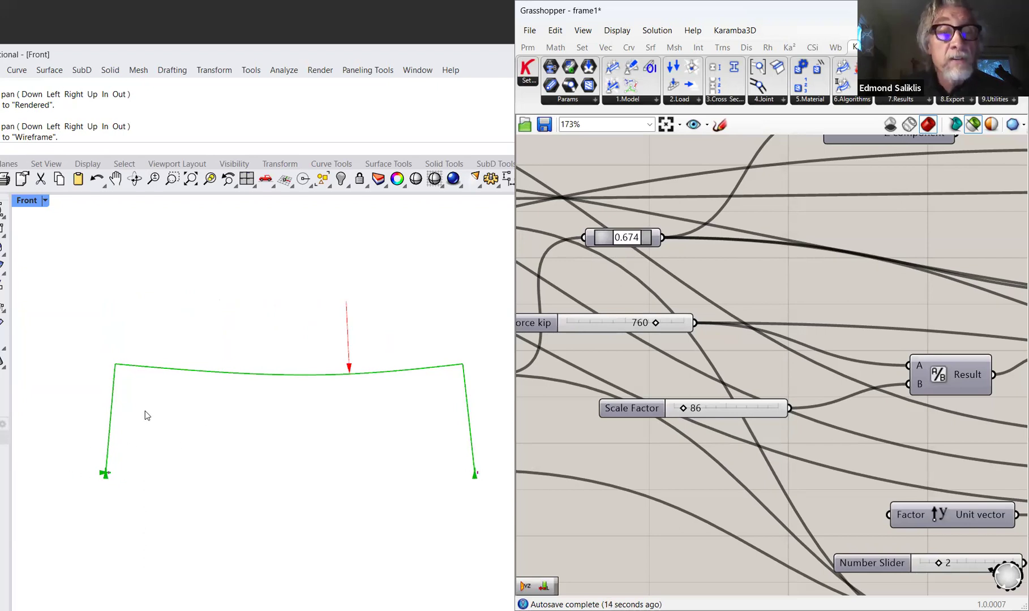
left_click_drag(635, 237, 635, 238)
- Set the frame's Span to 33 and increase its Height
right_click_drag(636, 353, 781, 329)
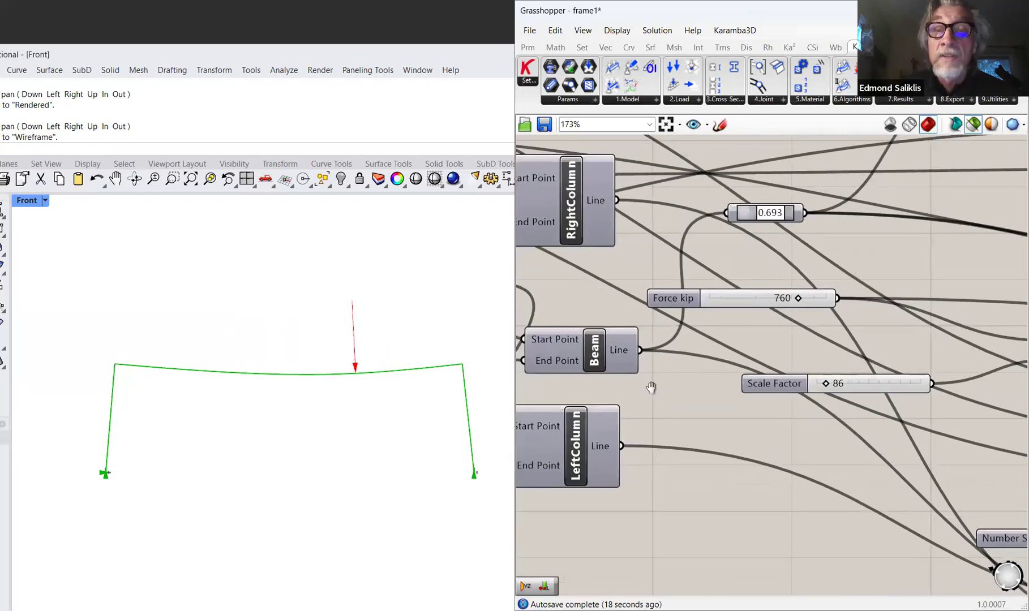
right_click_drag(650, 389, 848, 354)
right_click_drag(730, 345, 883, 376)
right_click_drag(705, 368, 841, 380)
right_click_drag(662, 373, 926, 369)
right_click_drag(700, 362, 819, 369)
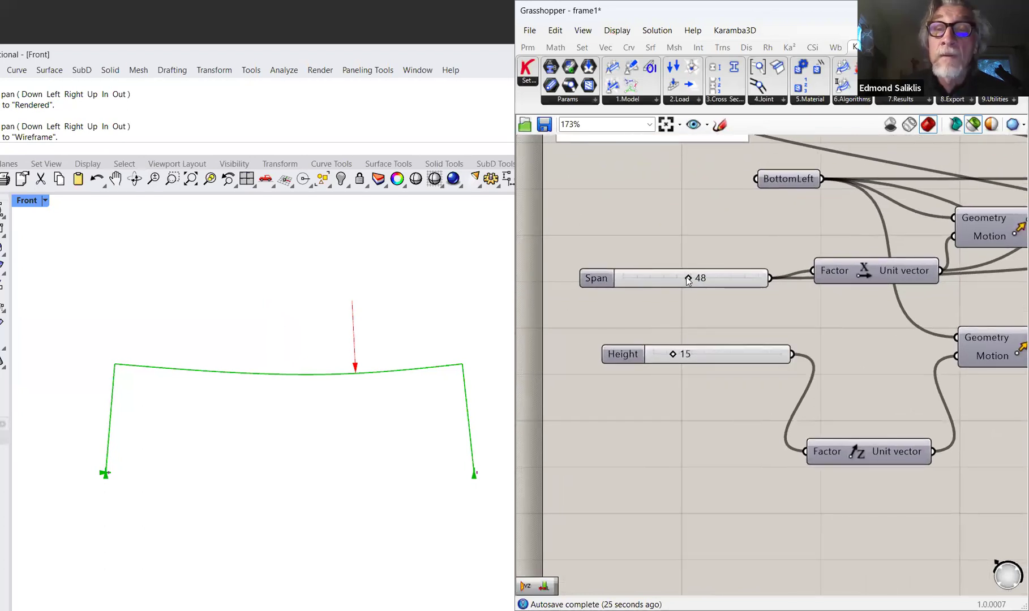
left_click_drag(686, 276, 668, 278)
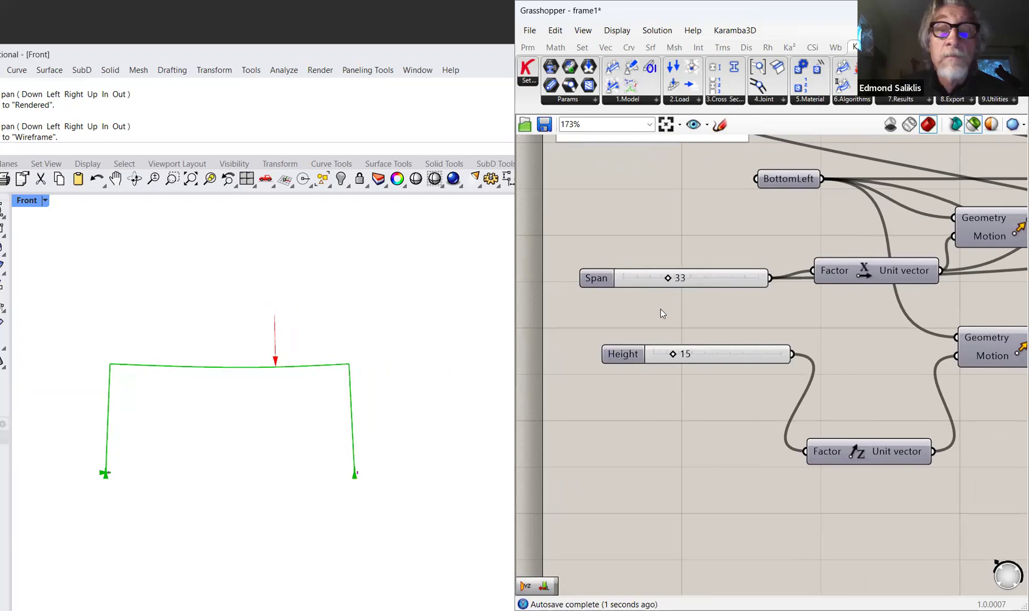
left_click_drag(675, 356, 681, 358)
- Display the beam view component together with the model view to show cross sections and the bending moment diagram on the frame
right_click_drag(683, 400, 546, 394)
right_click_drag(689, 389, 549, 386)
right_click_drag(701, 393, 498, 376)
right_click_drag(782, 379, 572, 370)
right_click_drag(818, 389, 599, 367)
right_click_drag(792, 362, 604, 334)
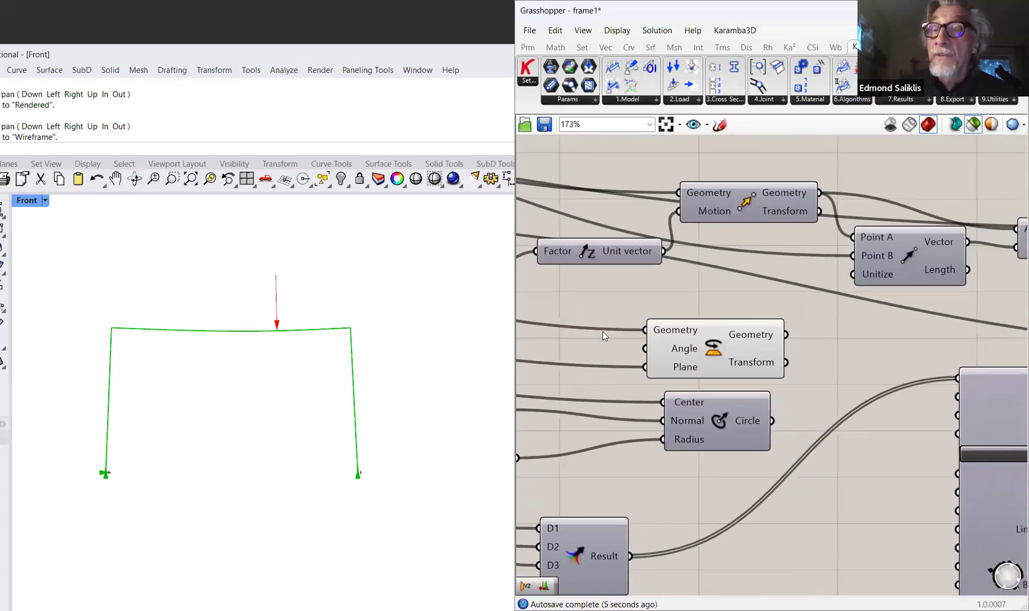
right_click_drag(807, 329, 577, 296)
right_click_drag(929, 368, 579, 317)
scroll(730, 317, "down", 2)
right_click_drag(826, 364, 674, 351)
right_click_drag(821, 389, 683, 377)
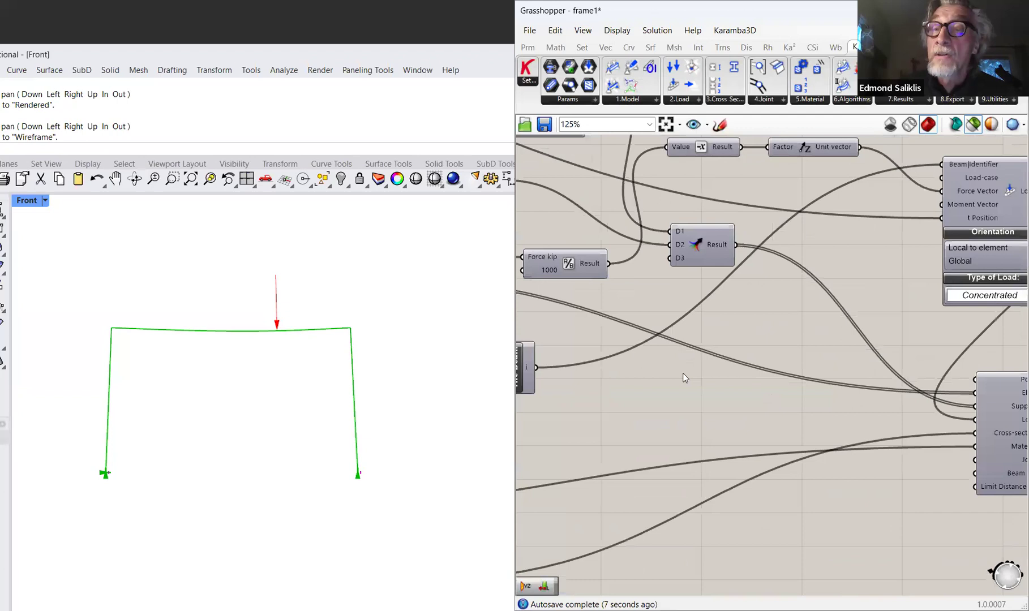
right_click_drag(906, 387, 670, 349)
right_click_drag(953, 338, 810, 342)
right_click_drag(1013, 328, 728, 266)
left_click(729, 265)
left_click(736, 234)
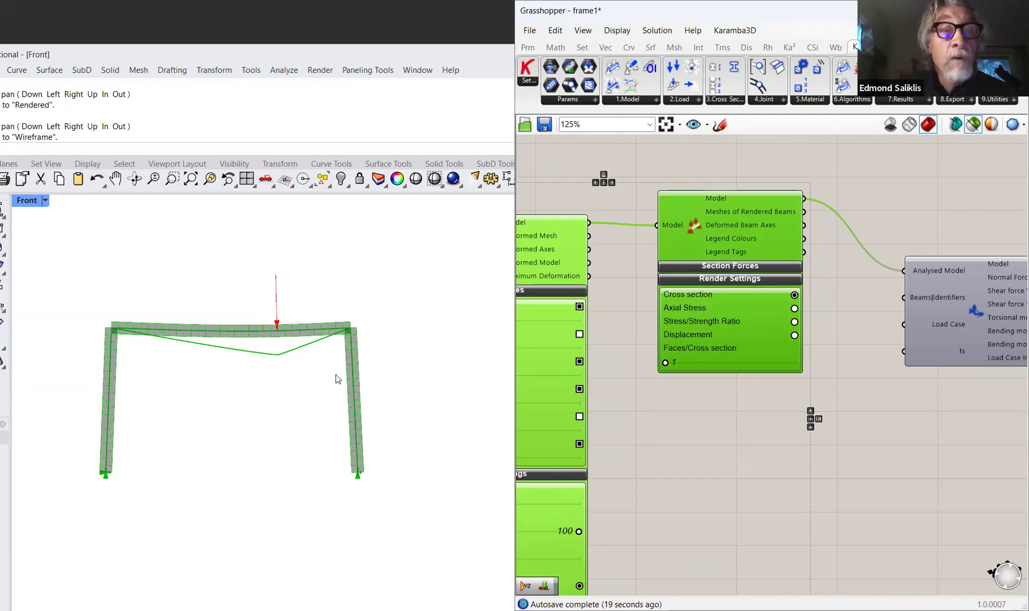
- Show the frame in a maximized Perspective viewport with the Rendered display mode and orbit around it
double_click(25, 201)
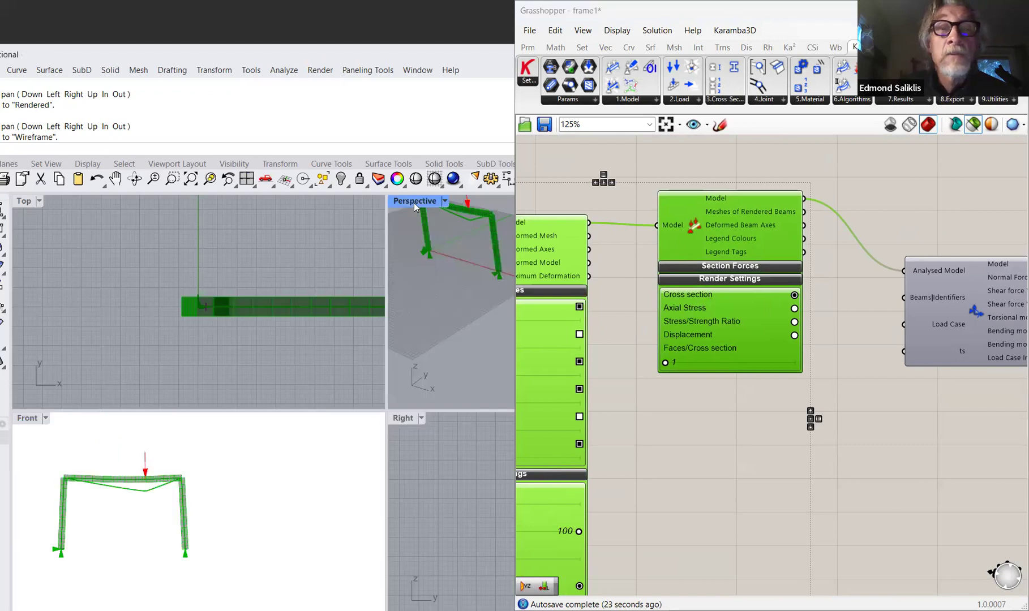
double_click(414, 201)
right_click_drag(203, 314, 361, 373, "shift")
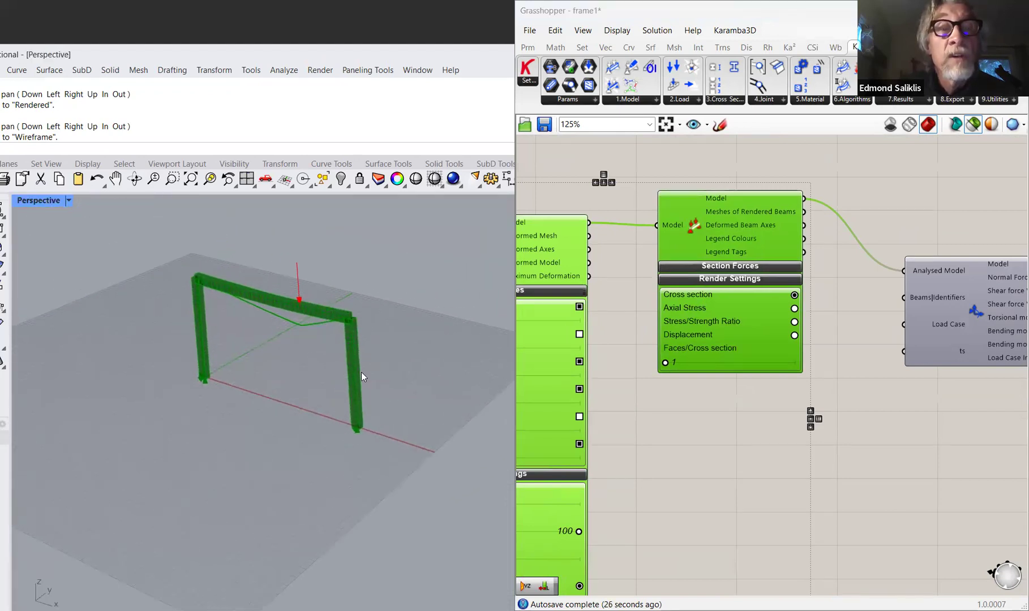
left_click(68, 200)
right_click_drag(249, 358, 318, 336)
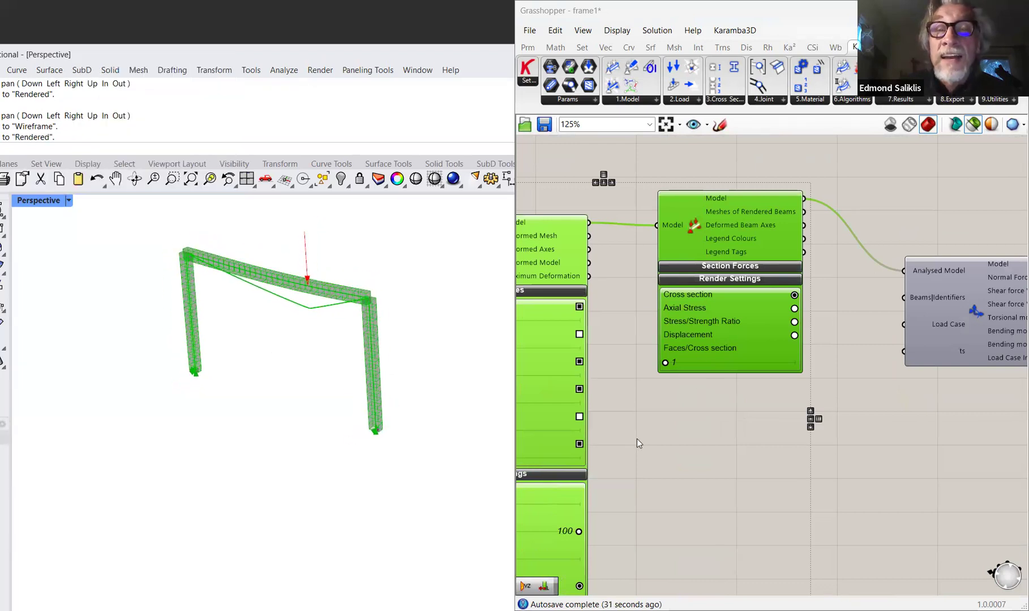
- Return to the maximized Front view of the frame
right_click_drag(637, 438, 835, 430)
right_click_drag(634, 379, 741, 372)
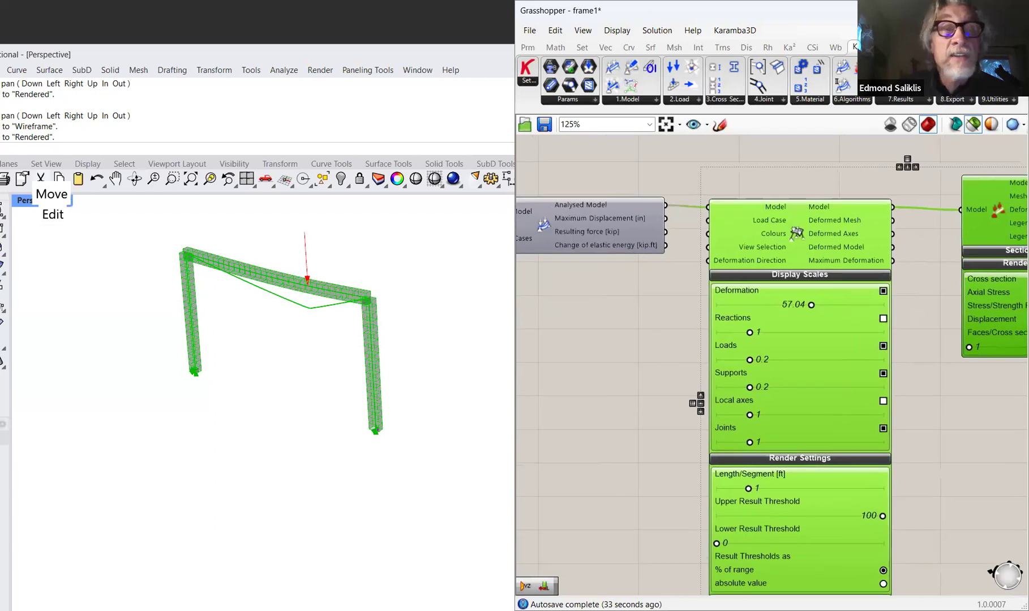
left_click(71, 201)
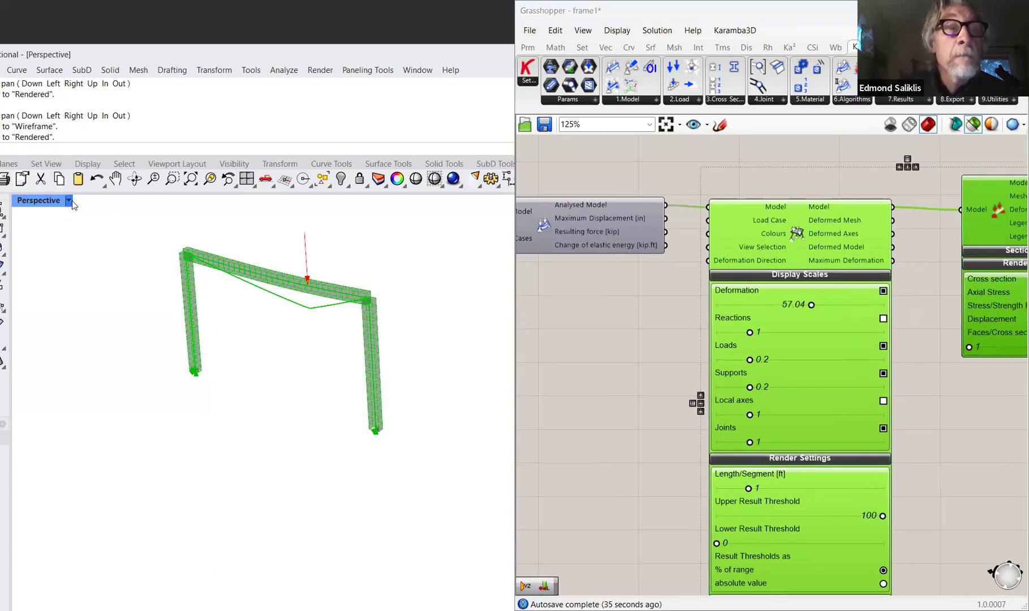
left_click(128, 67)
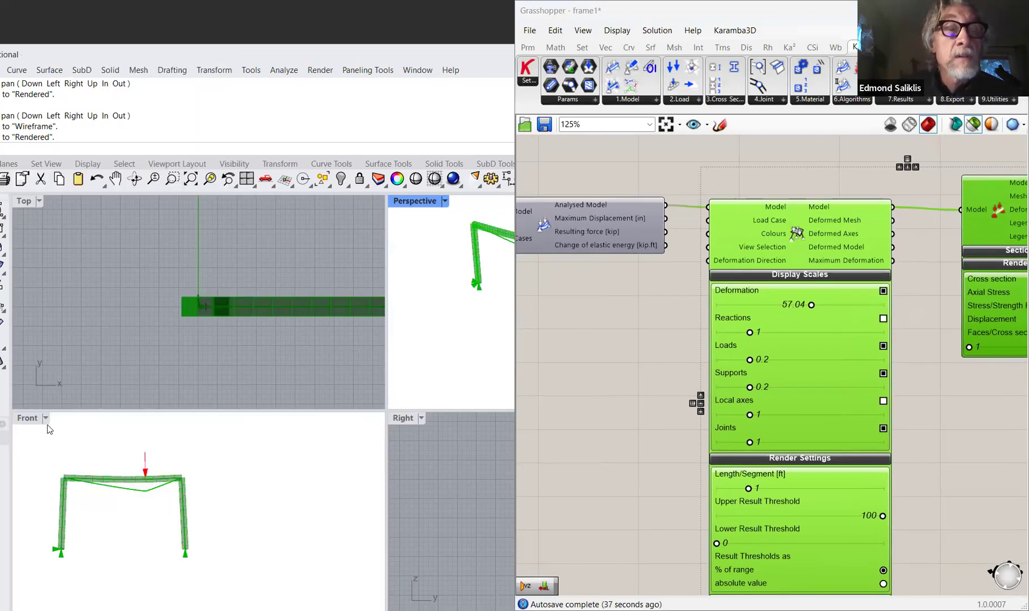
double_click(25, 419)
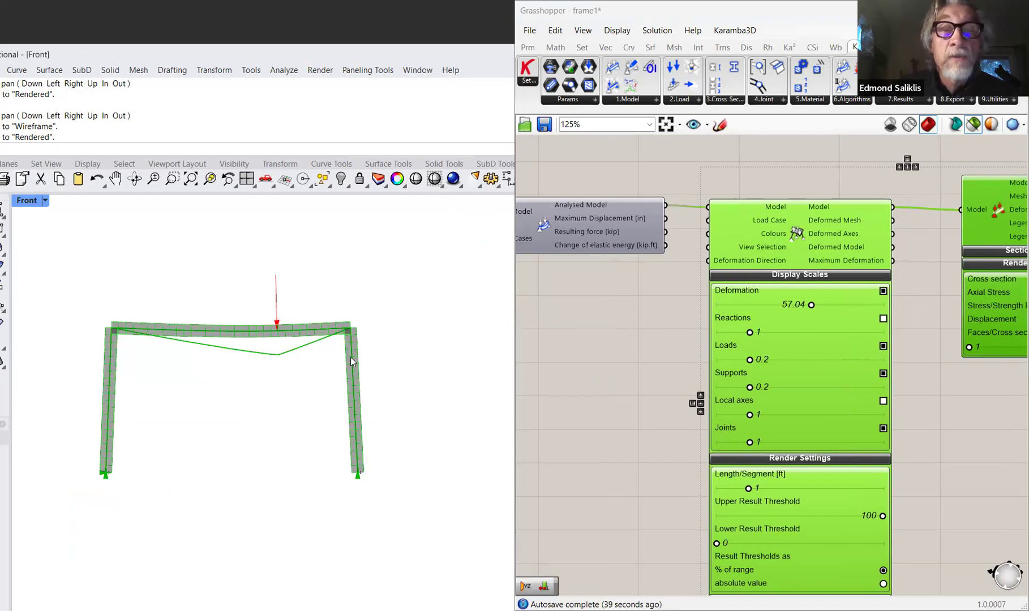
- Examine the frame's moment diagram at the load point and beam corners alongside the model view and beam view components
right_click_drag(658, 350, 771, 492)
right_click_drag(603, 184, 481, 168)
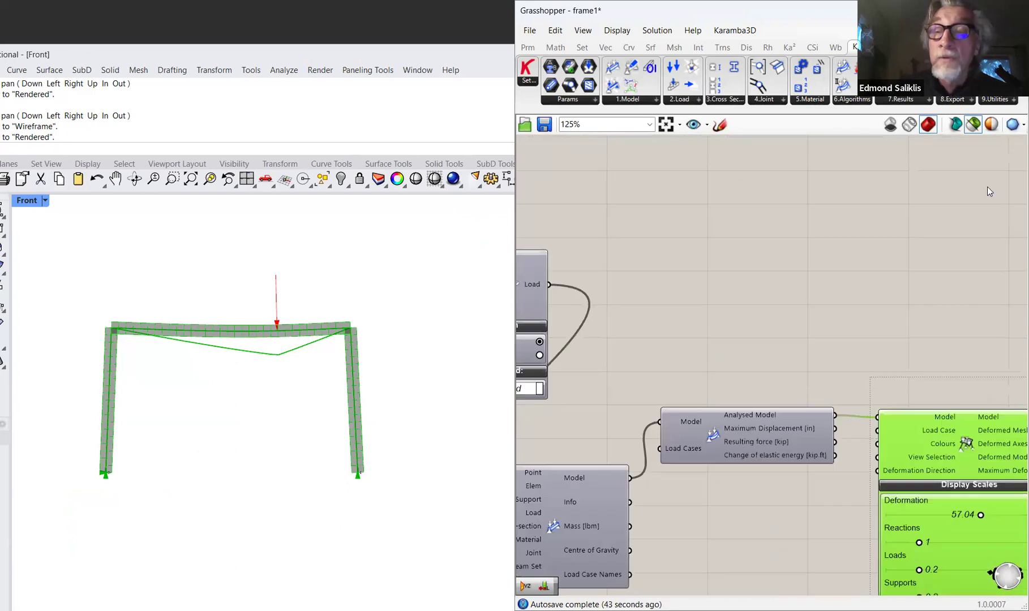
right_click_drag(939, 423, 511, 327)
right_click(836, 350)
right_click_drag(746, 382, 863, 414)
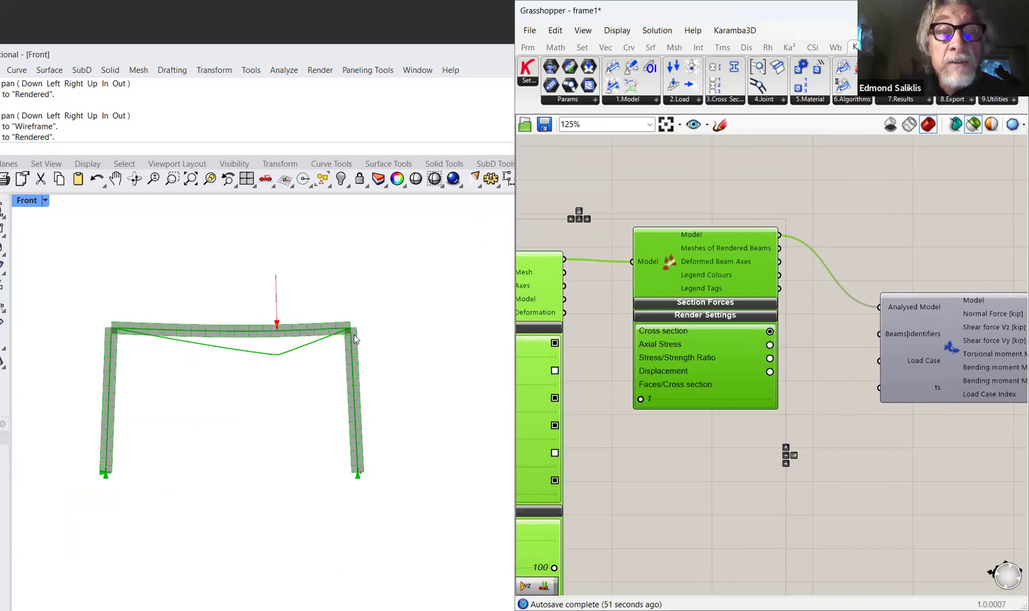
right_click_drag(674, 423, 715, 433)
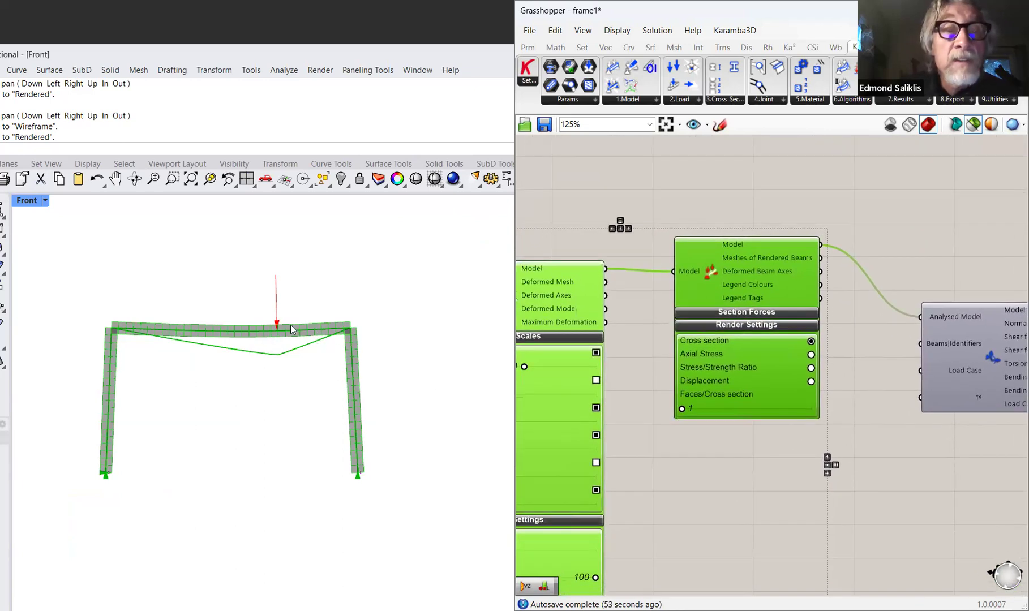
right_click_drag(686, 386, 851, 419)
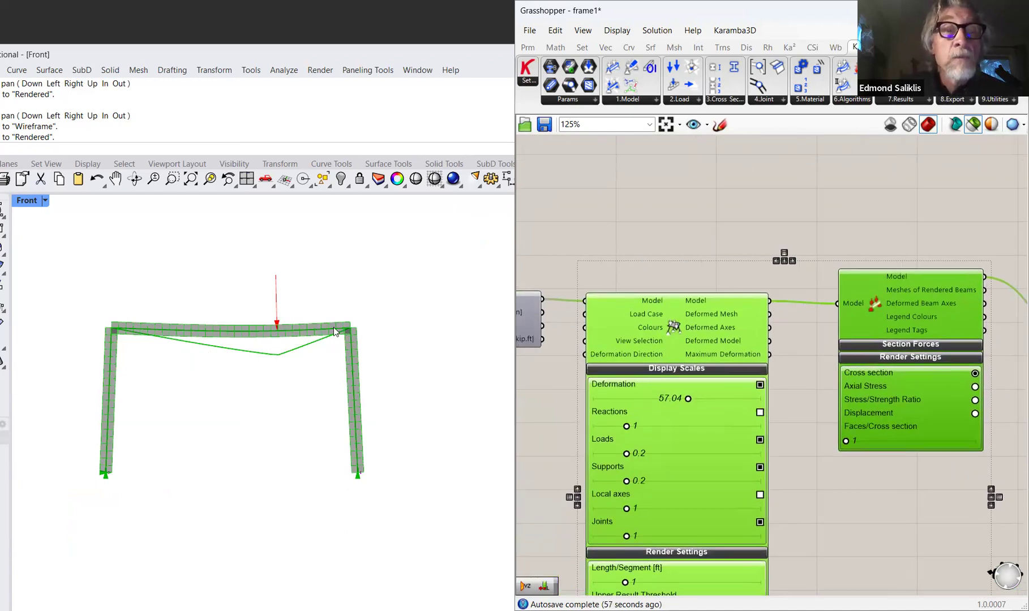
scroll(324, 365, "up", 3)
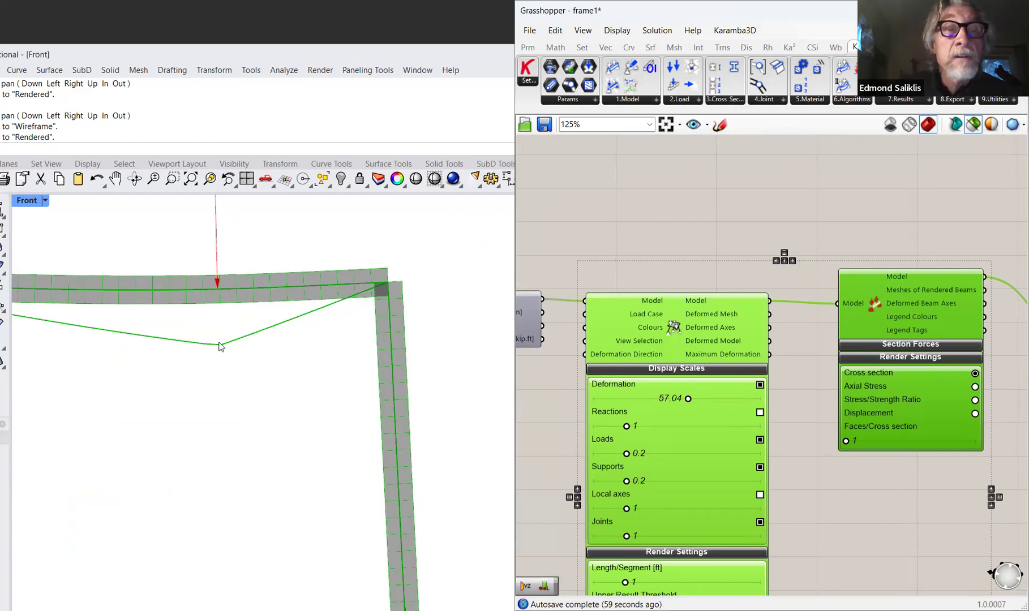
scroll(220, 347, "down", 3)
- Enable the Tx condition on the second support component so the frame's right base is also restrained horizontally
right_click_drag(693, 242, 868, 331)
right_click_drag(742, 258, 979, 291)
right_click_drag(785, 293, 849, 288)
right_click_drag(685, 418, 755, 364)
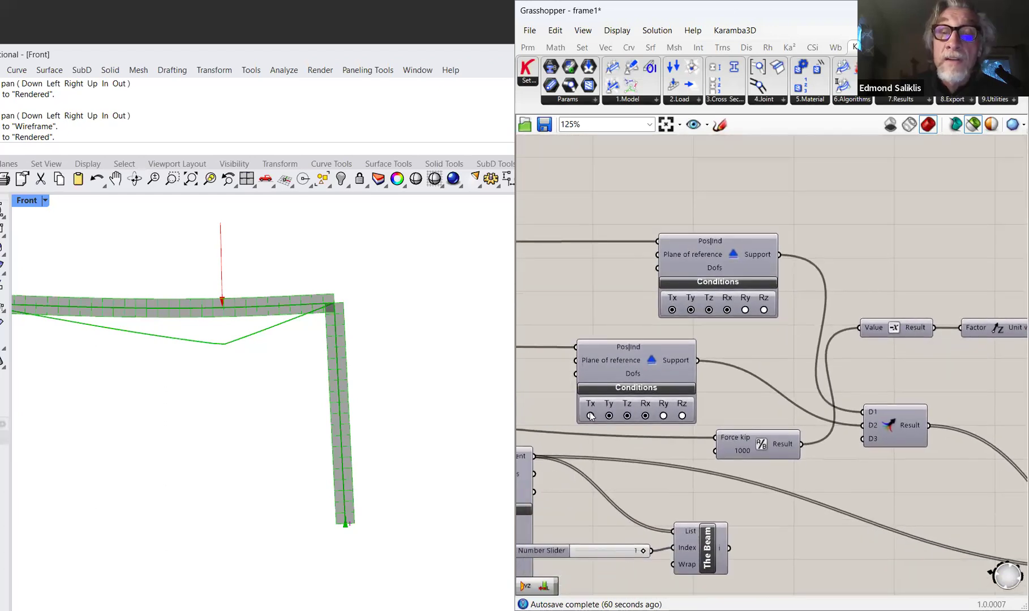
right_click_drag(417, 478, 492, 444)
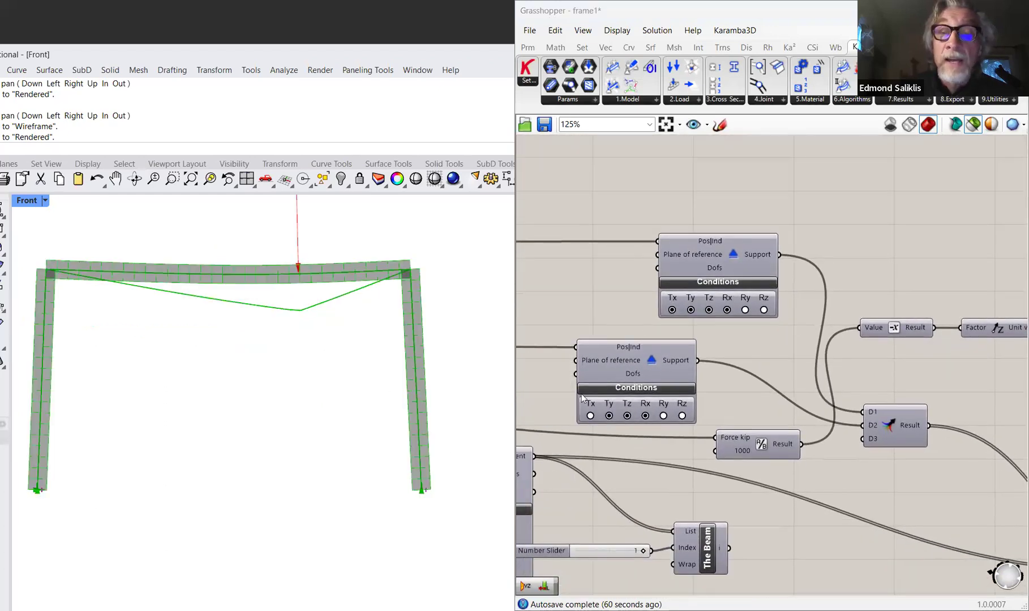
left_click(591, 416)
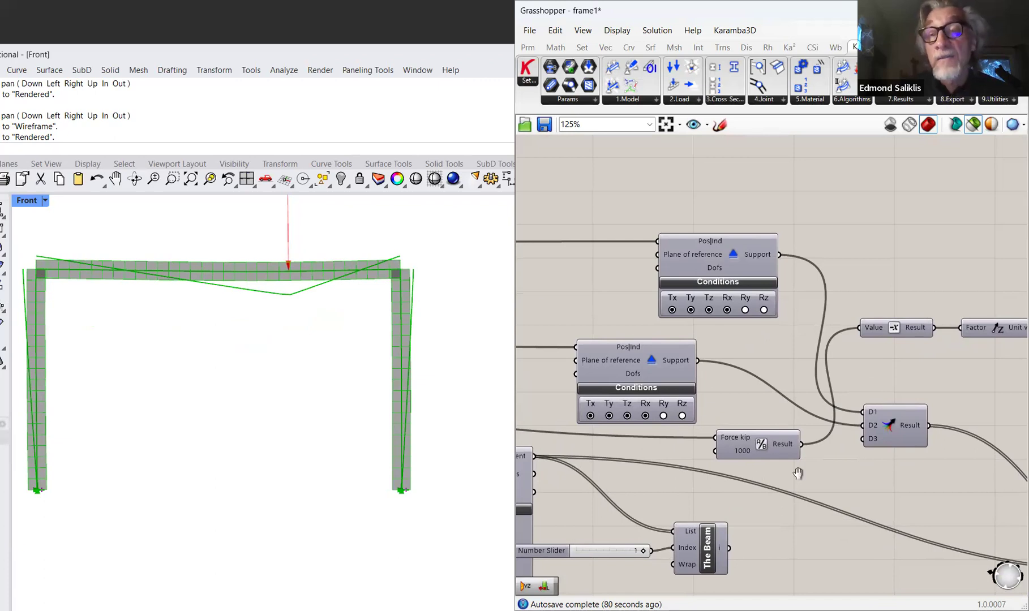
- Slide the concentrated load along the beam closer to midspan to test the pinned frame
right_click_drag(797, 473, 1001, 487)
right_click_drag(854, 393, 1026, 380)
right_click_drag(704, 418, 965, 426)
right_click_drag(569, 317, 707, 361)
right_click_drag(631, 335, 652, 351)
mouse_move(591, 347)
left_mouse_down()
mouse_move(575, 353)
mouse_move(589, 354)
left_mouse_up()
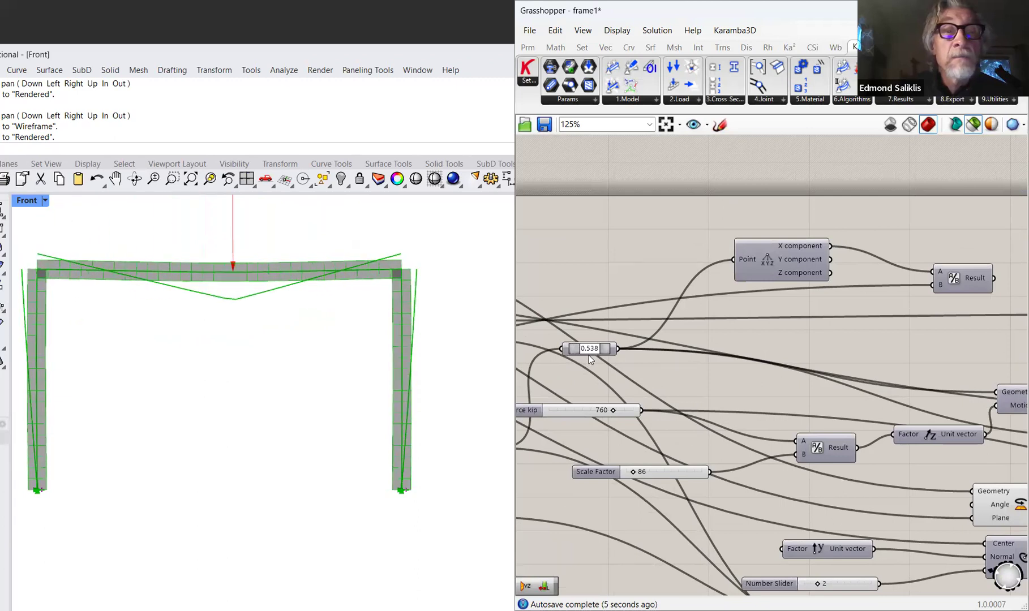
- Enable the Ry condition on both support components and Rz on the second one
right_click_drag(818, 358, 786, 331)
mouse_move(876, 363)
right_mouse_down()
mouse_move(815, 326)
mouse_move(761, 317)
right_mouse_up()
right_click_drag(934, 378, 752, 349)
right_click_drag(974, 357, 815, 343)
right_click_drag(920, 382, 792, 369)
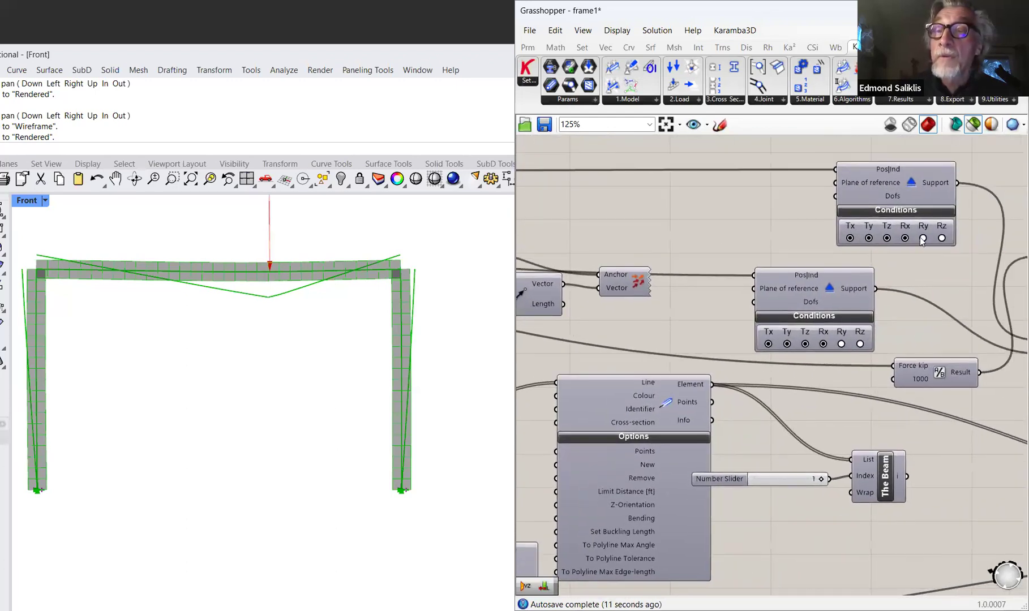
left_click(923, 238)
left_click(942, 239)
left_click(842, 344)
left_click(857, 345)
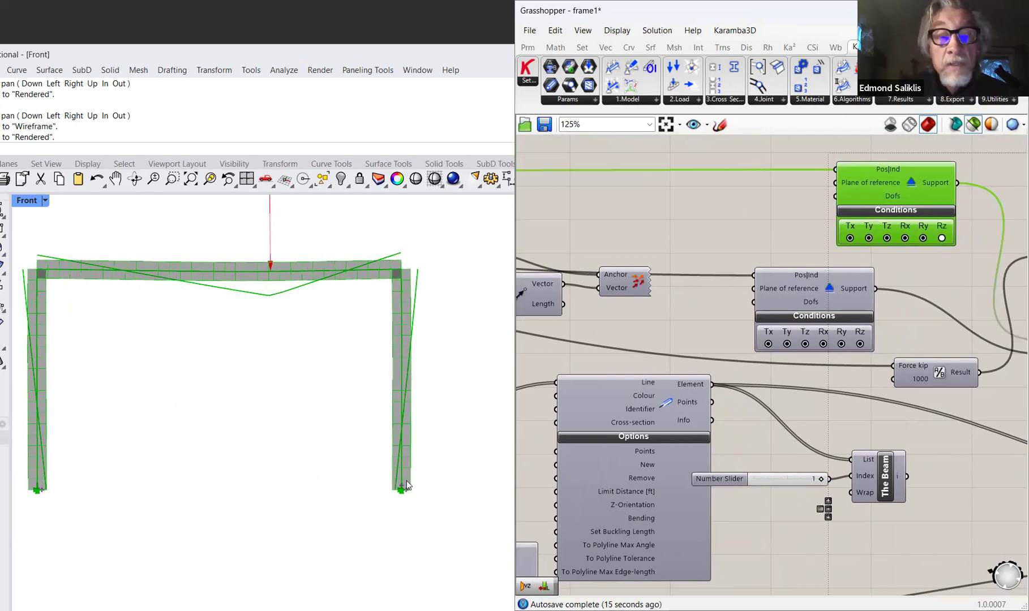
- Inspect the moment diagram at the base of the frame's right column
scroll(406, 482, "up", 5)
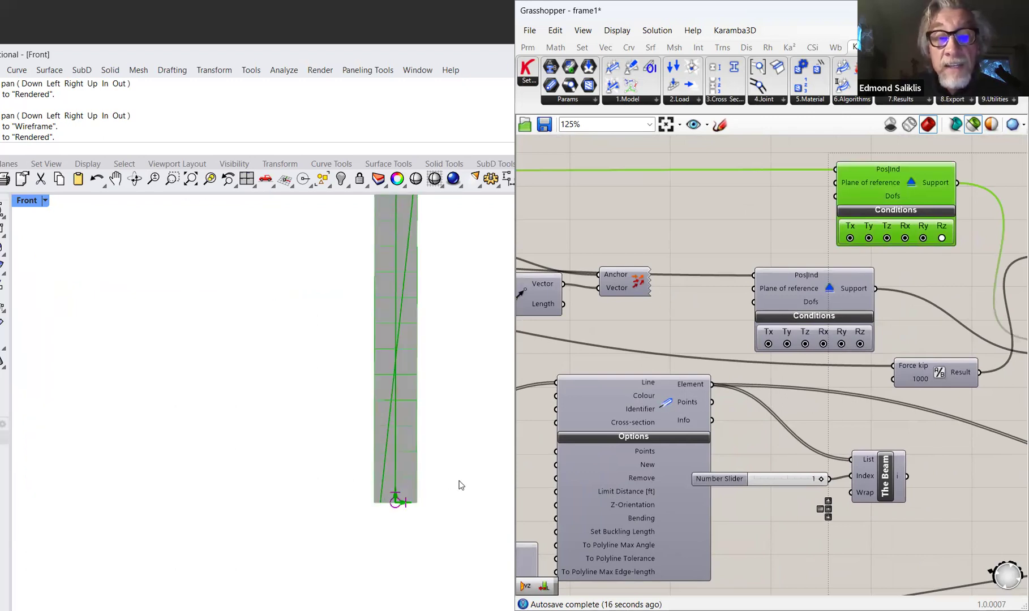
right_click_drag(391, 496, 459, 482)
scroll(447, 482, "down", 4)
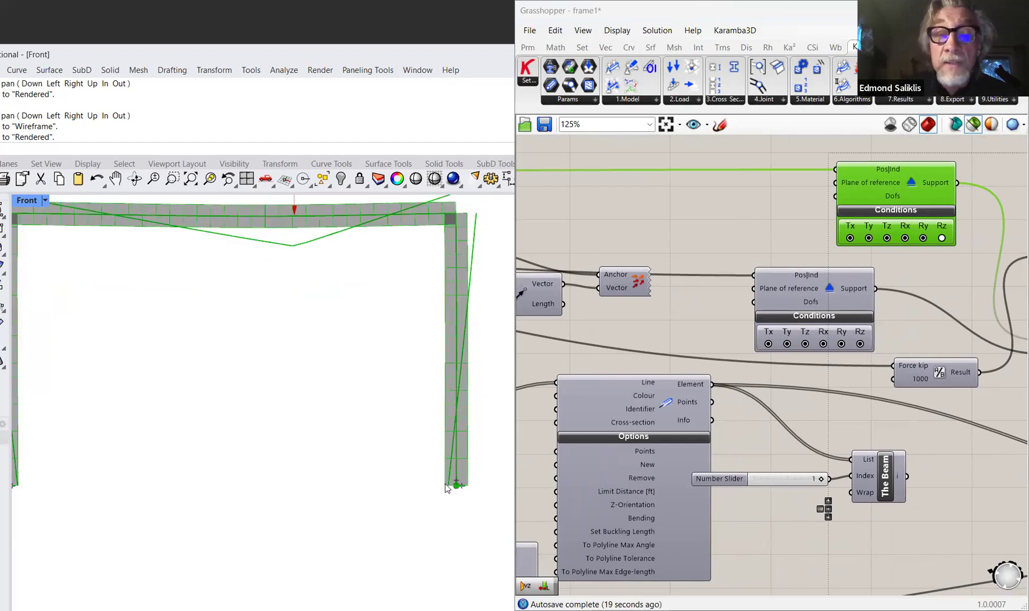
- Enable the Rz condition on the first support component so all six conditions are active at both column bases
right_click_drag(287, 481, 391, 475)
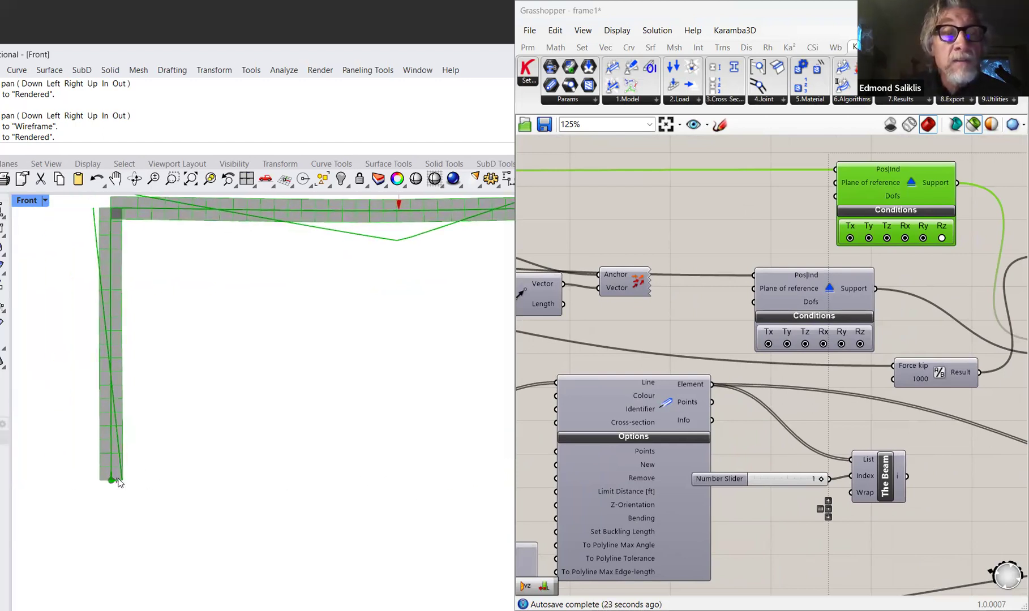
right_click_drag(154, 476, 96, 484)
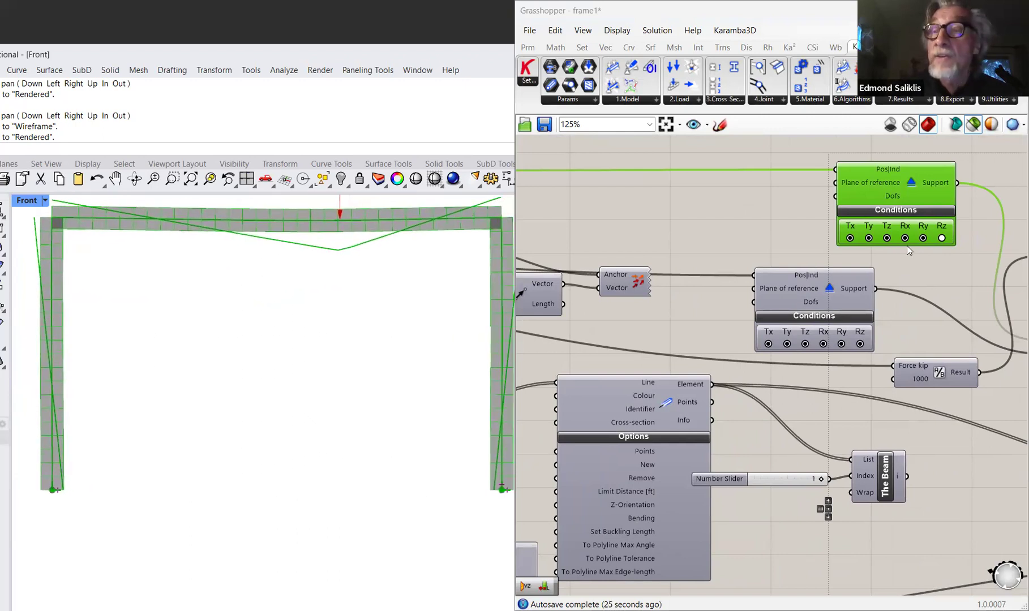
left_click(942, 238)
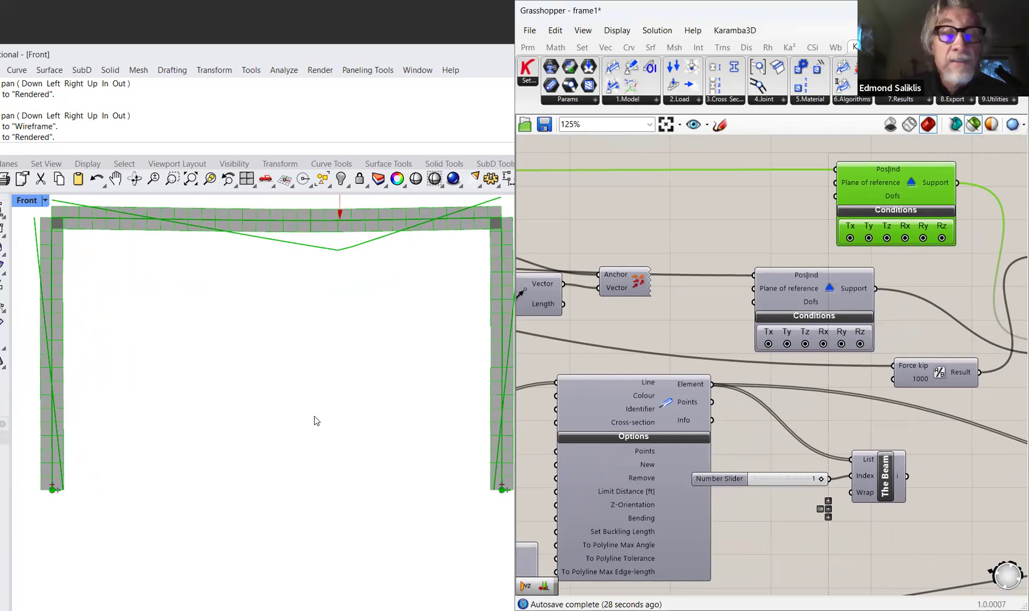
- Examine the deformed shape and moment diagram of the whole frame with both bases fully fixed
right_click_drag(287, 398, 328, 404)
scroll(132, 459, "up", 2)
scroll(133, 460, "down", 2)
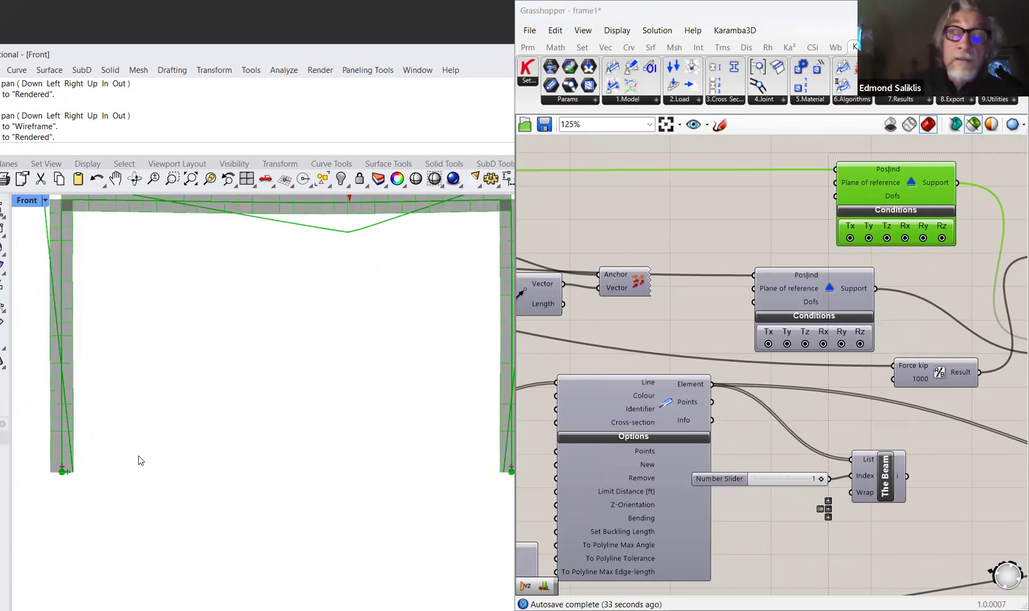
scroll(221, 460, "down", 1)
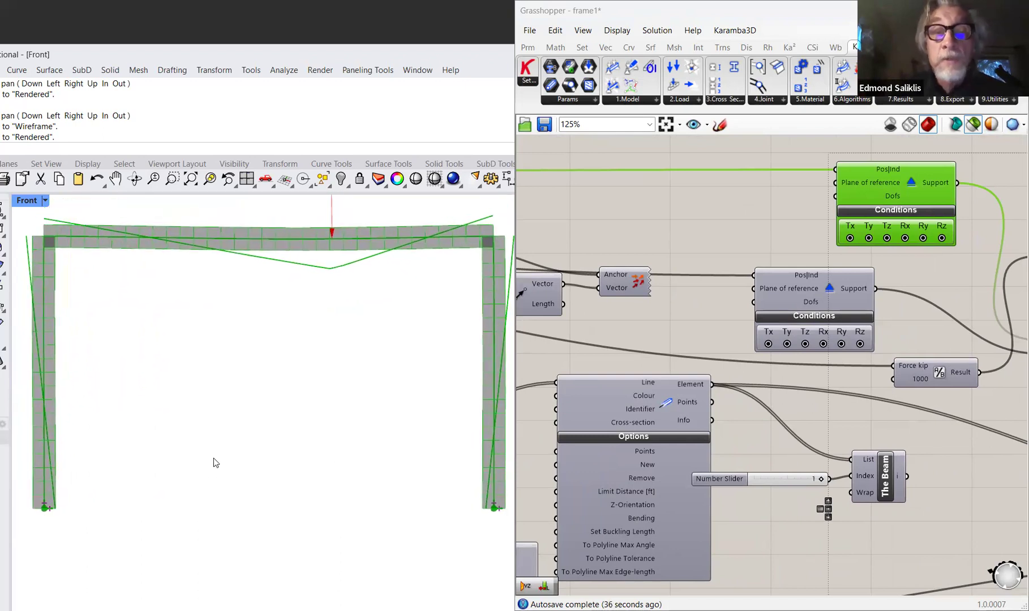
right_click_drag(227, 434, 225, 440)
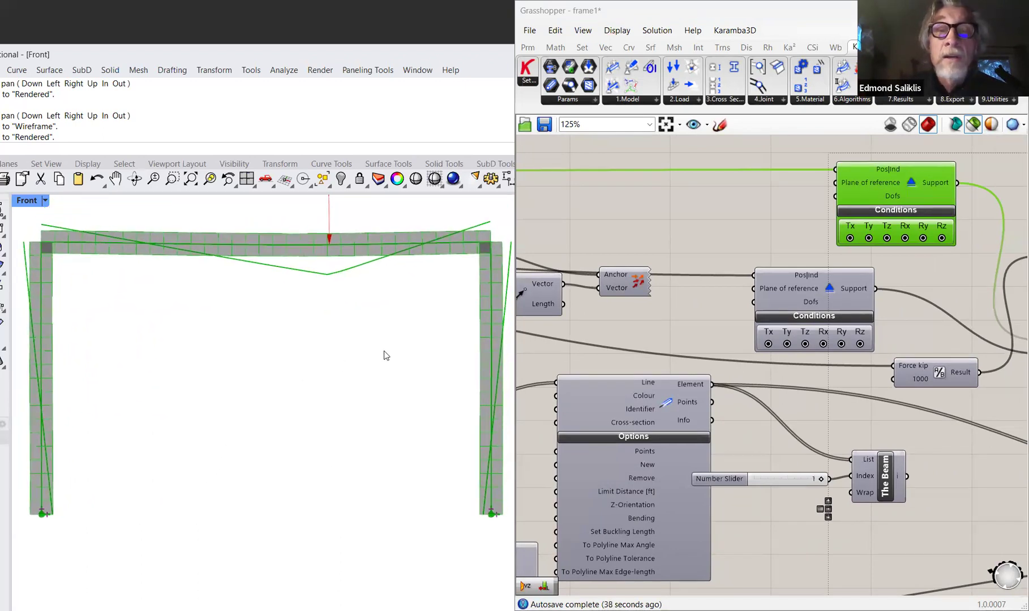
- Trace the definition from the load and assembled model through the analysis component to the panel listing bending moments My
right_click_drag(839, 418, 618, 376)
right_click_drag(837, 309, 765, 335)
right_click_drag(836, 370, 595, 279)
mouse_move(780, 385)
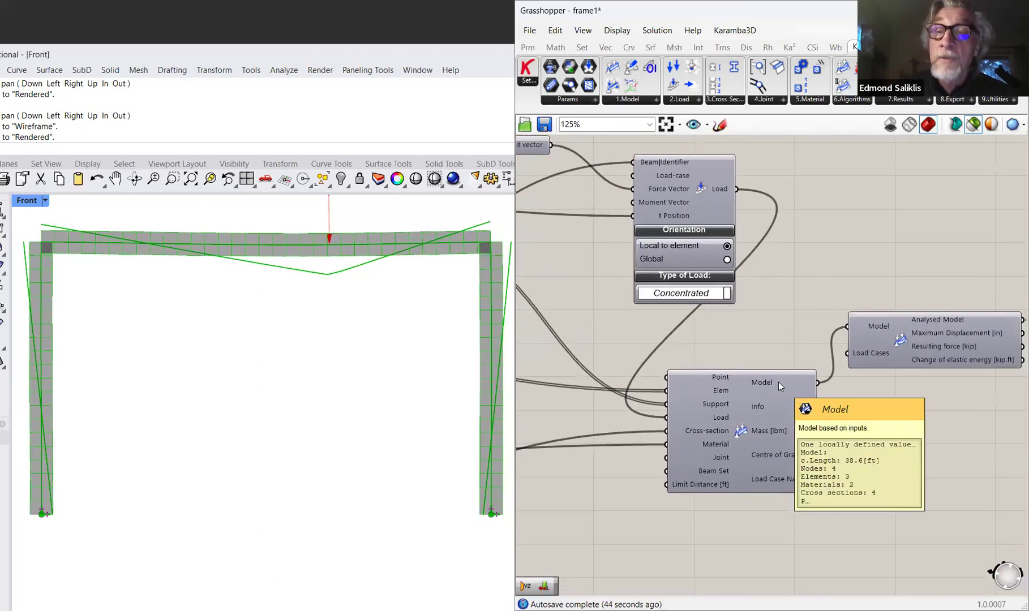
right_click_drag(1009, 344, 757, 340)
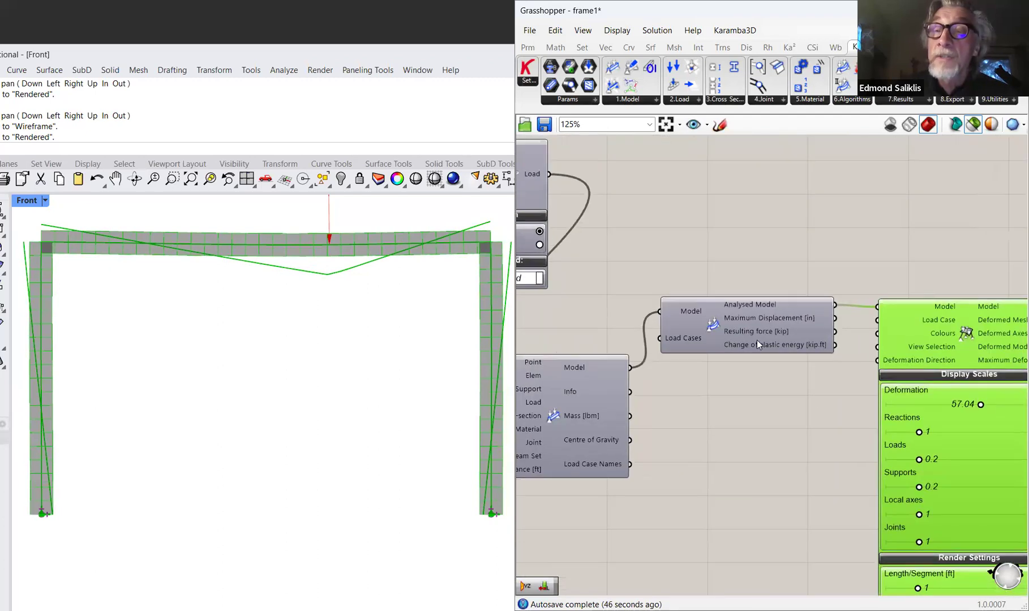
mouse_move(771, 317)
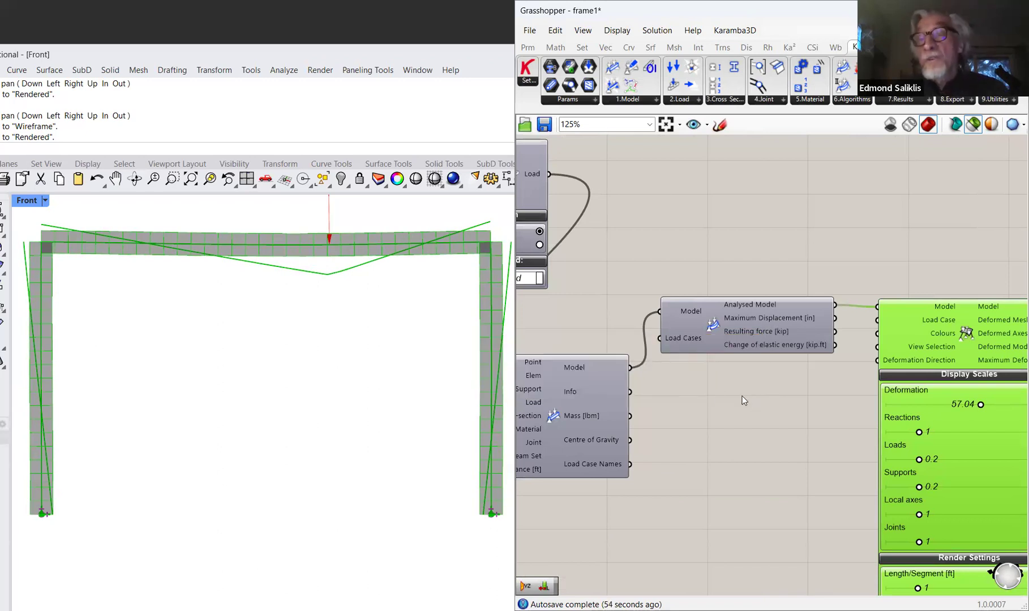
scroll(742, 396, "down", 2)
right_click_drag(798, 433, 575, 365)
right_click_drag(851, 397, 617, 366)
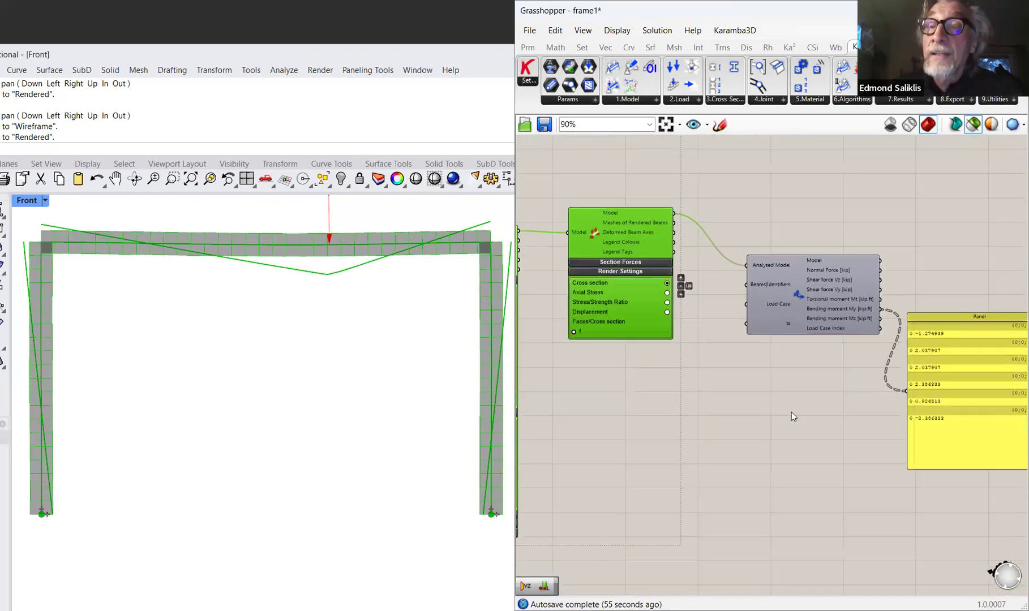
right_click_drag(990, 421, 799, 413)
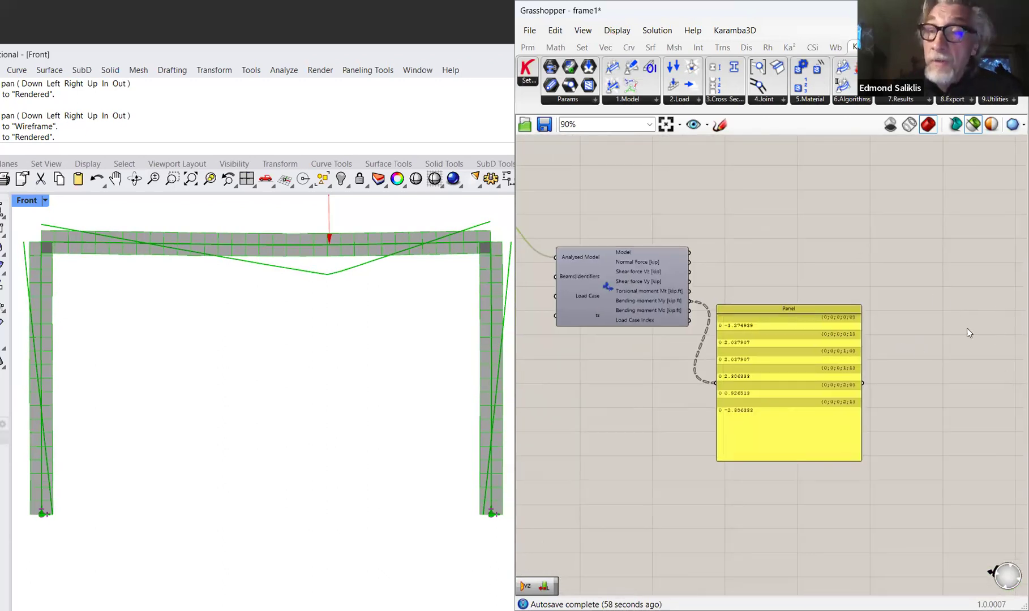